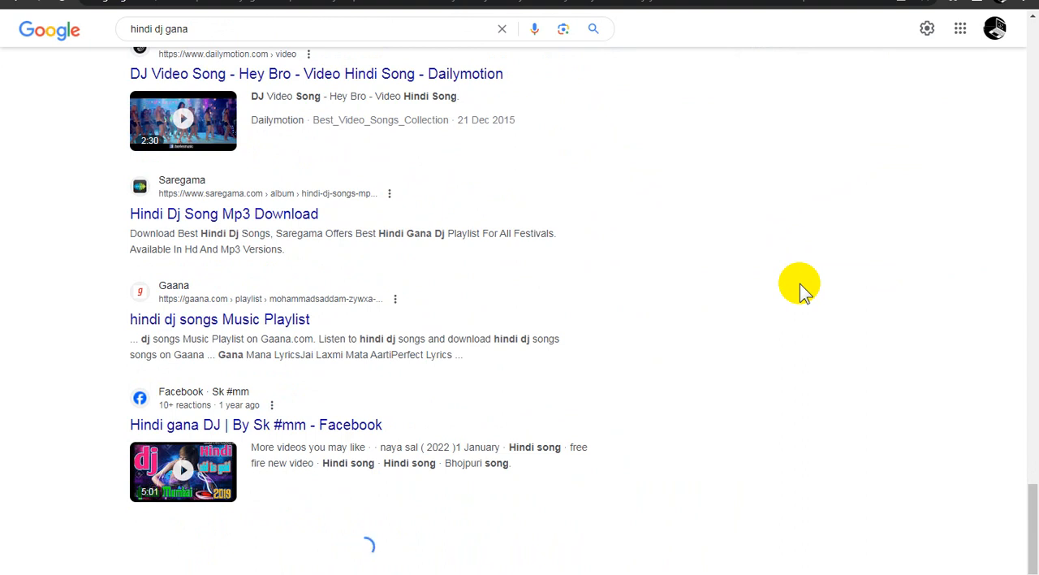
Look through the Google search results for "hindi dj gana" down to the end of the list
scroll(784, 307, down, 4)
scroll(796, 307, down, 7)
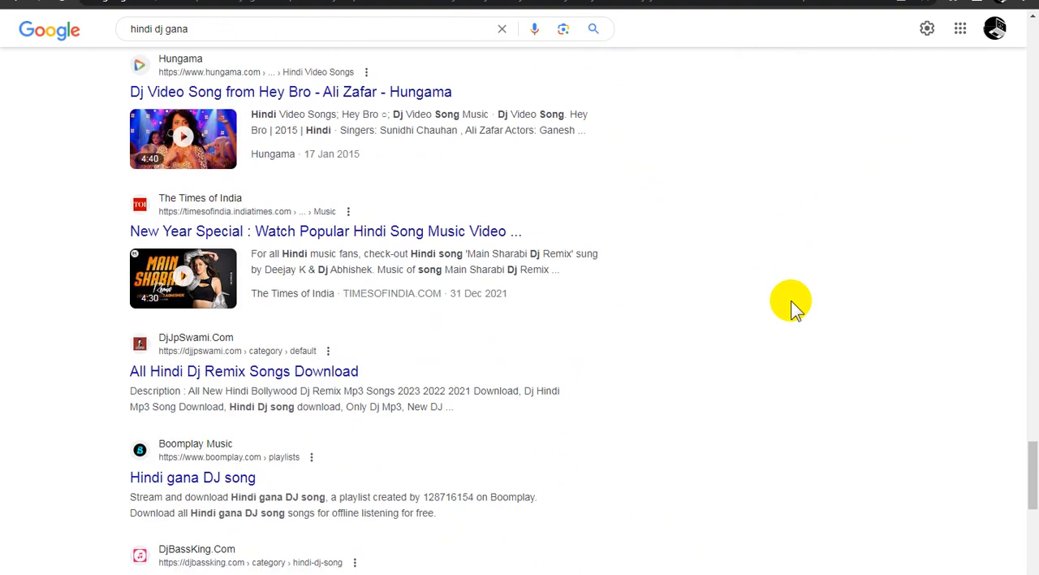
scroll(796, 307, down, 2)
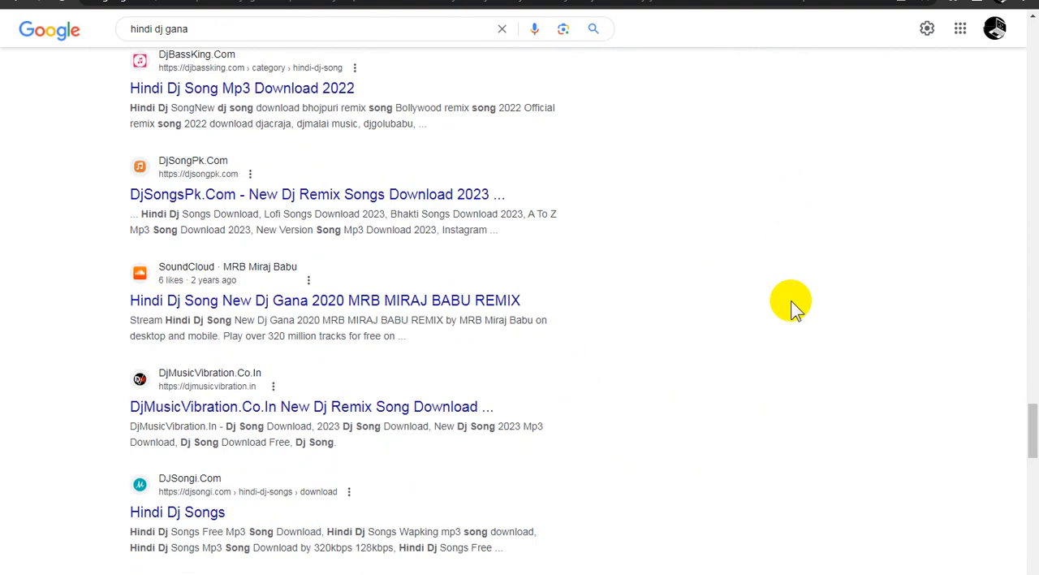
scroll(794, 307, up, 3)
scroll(795, 307, down, 7)
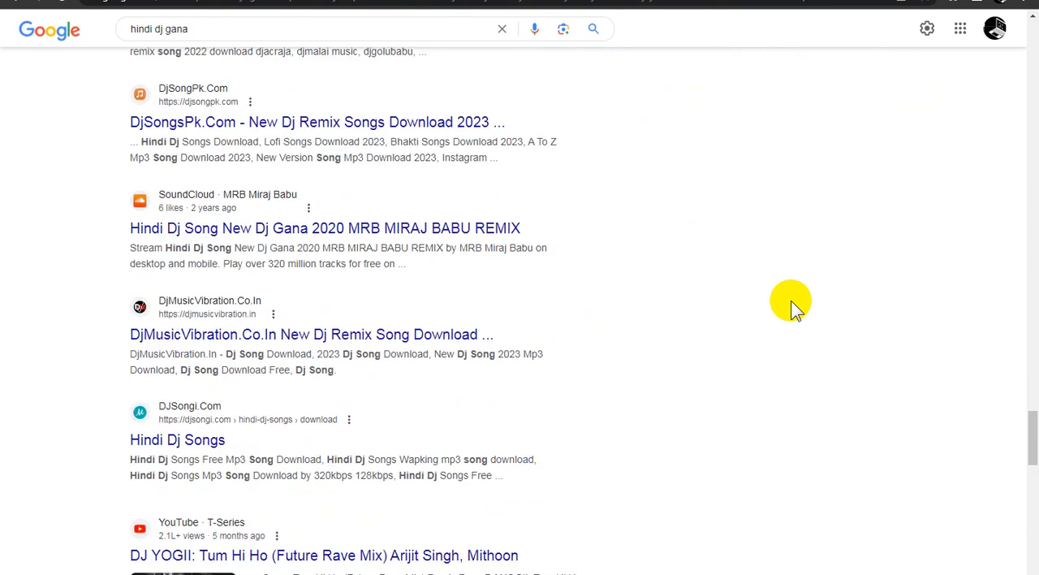
scroll(794, 306, down, 4)
scroll(794, 307, down, 3)
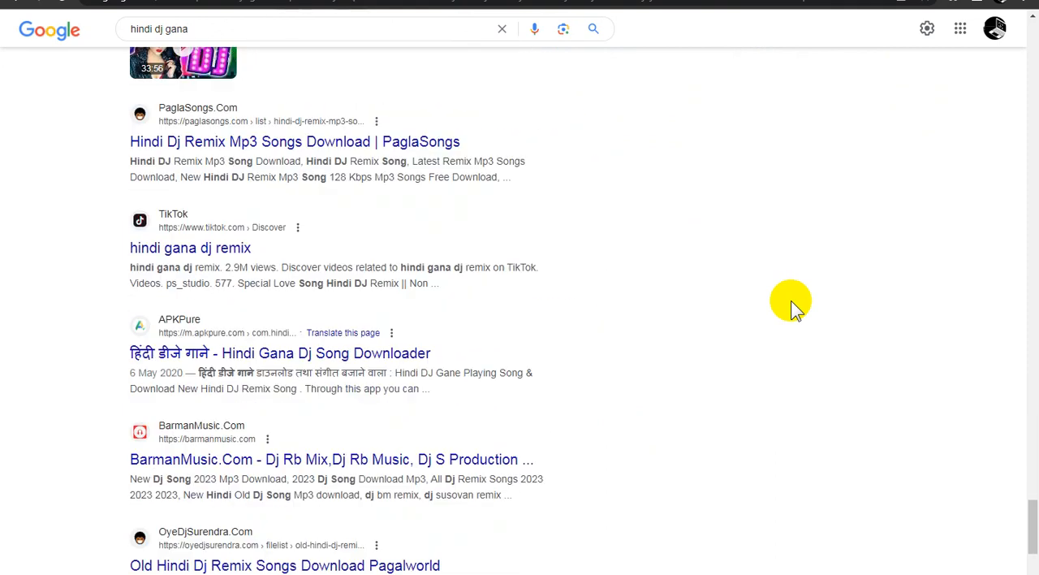
scroll(794, 307, down, 12)
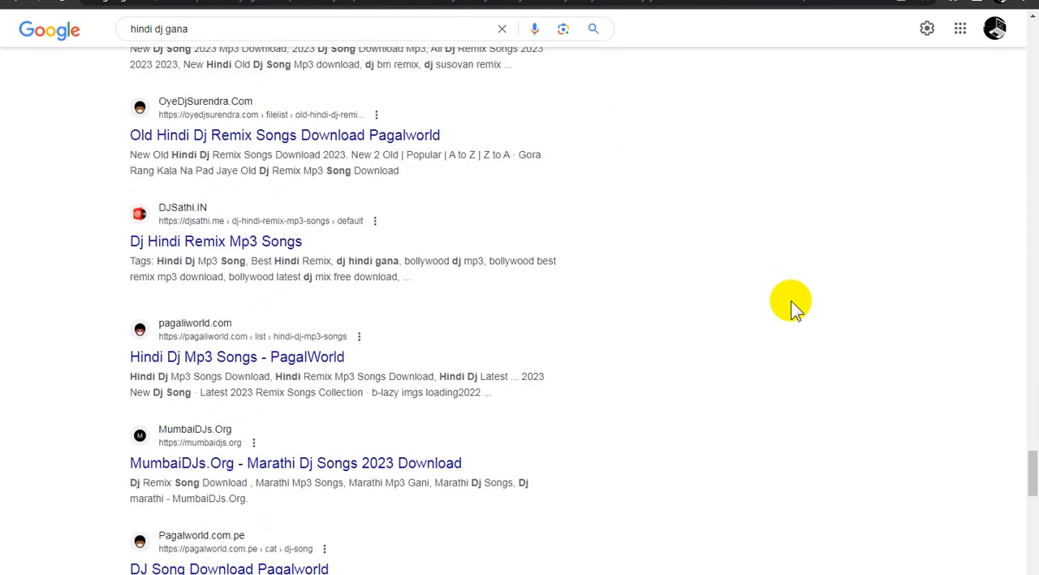
scroll(795, 307, down, 3)
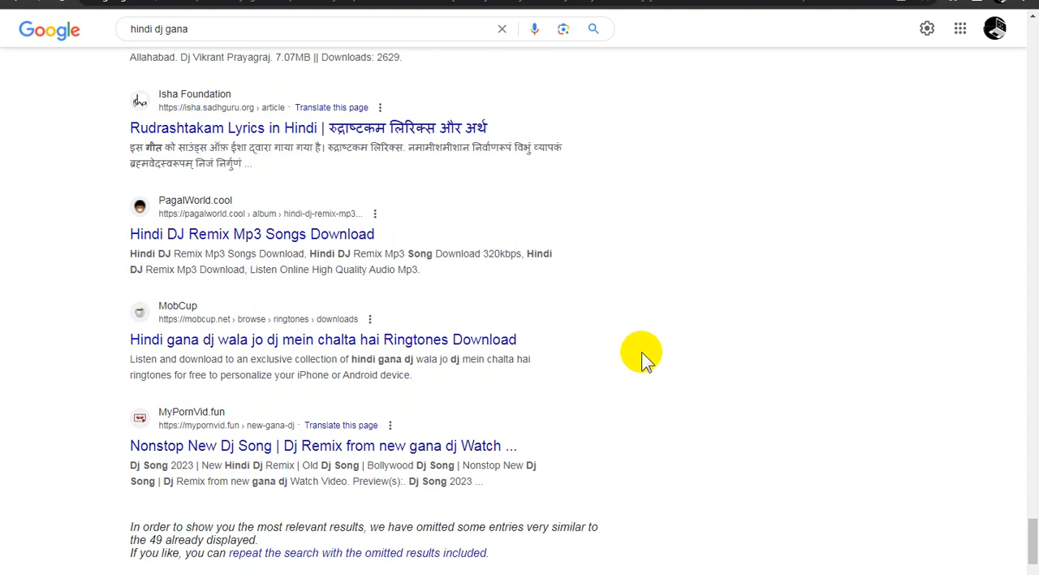
scroll(642, 357, up, 5)
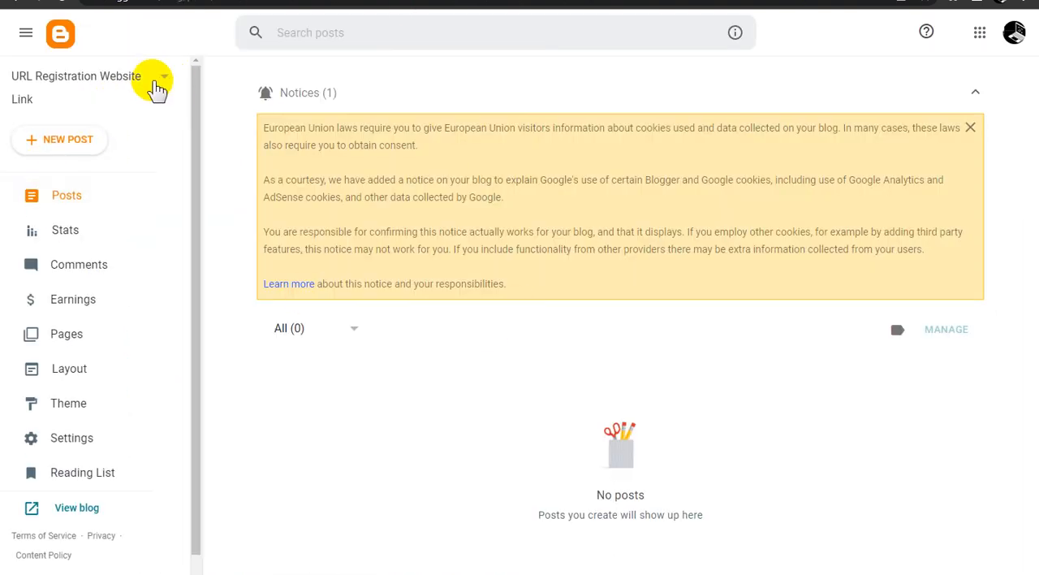
In Blogger, create a new blog titled "#HindiDJRemix ↗ Hindi DJ Remix Video Song ● Latest DJ Video Song FREE!!! Sharing Website" with the address HindiDJRemix
click(152, 90)
scroll(130, 203, down, 10)
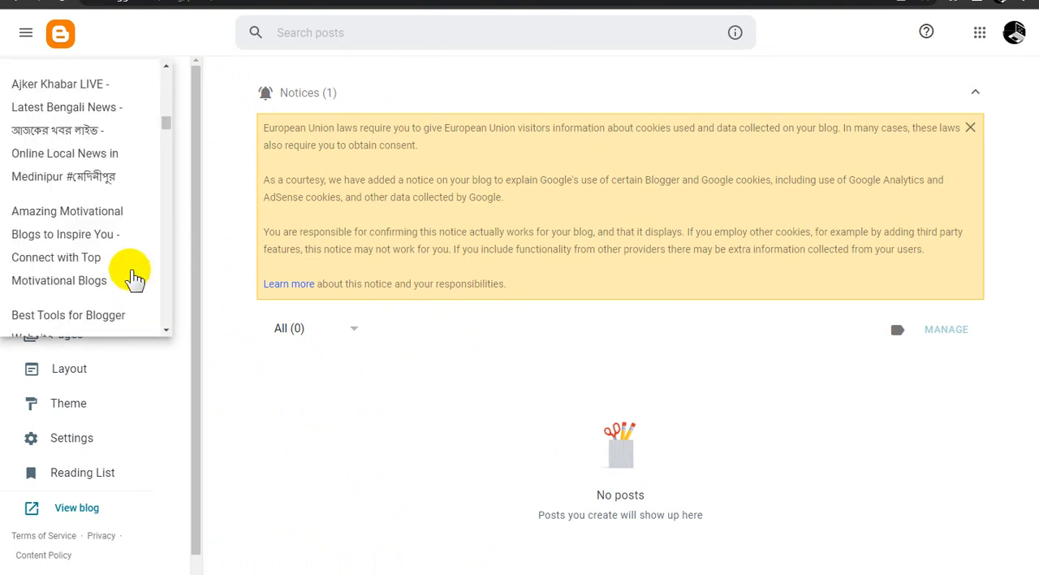
drag(168, 138, 167, 317)
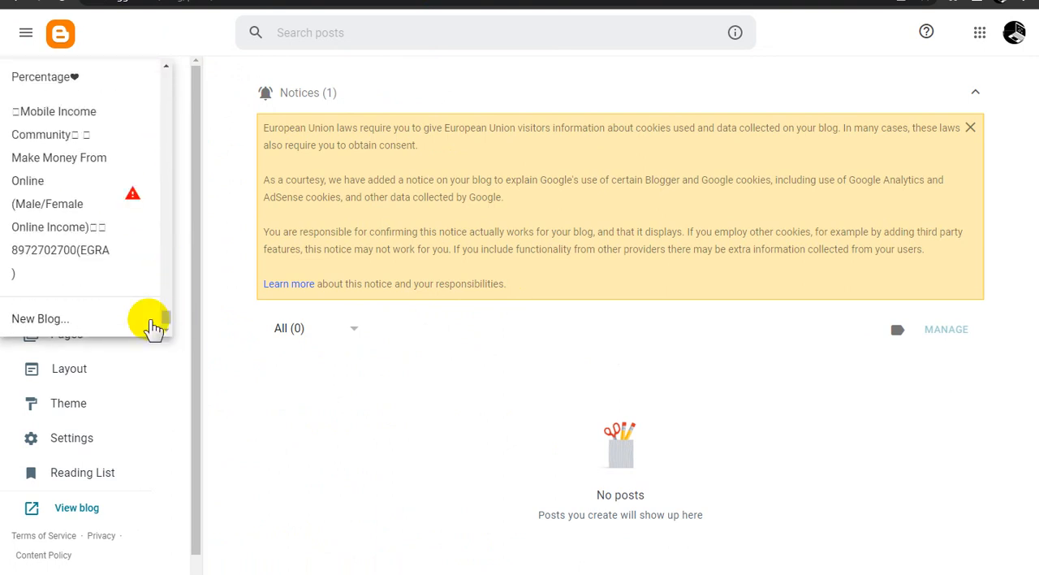
click(104, 323)
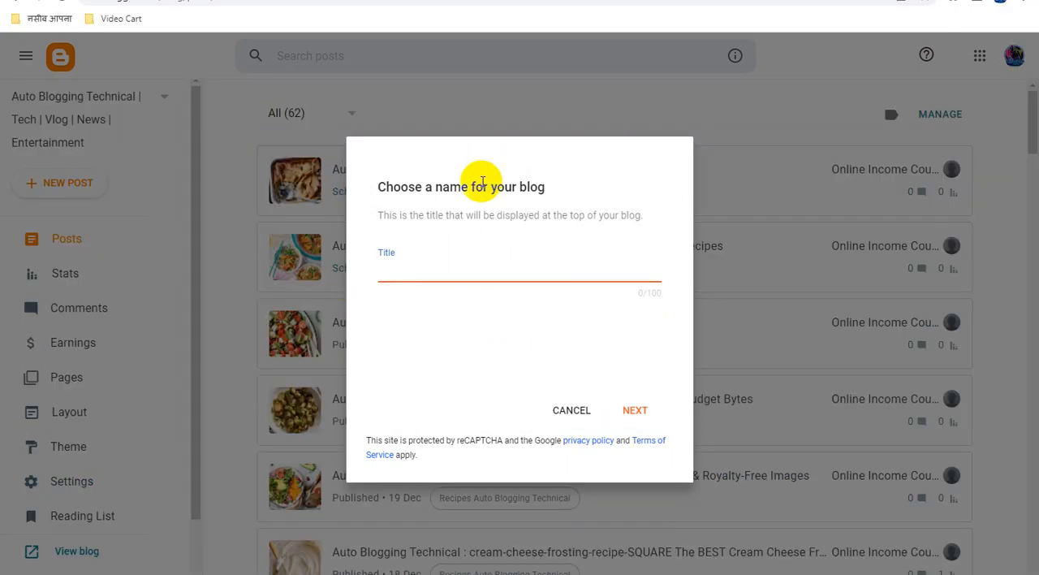
text(...o Song ● Latest DJ Video Song FREE!!! Sharing Website)
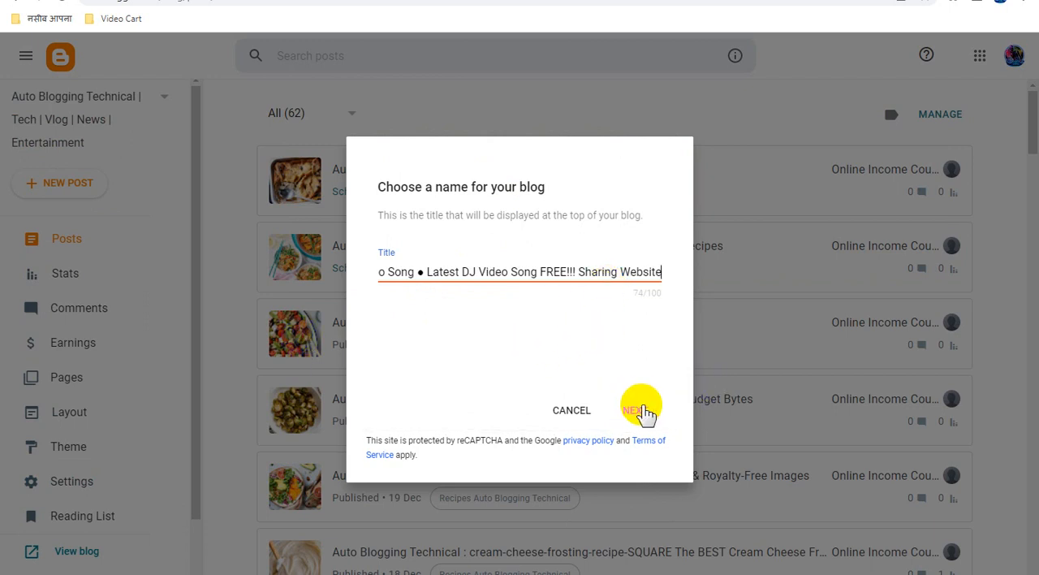
click(642, 413)
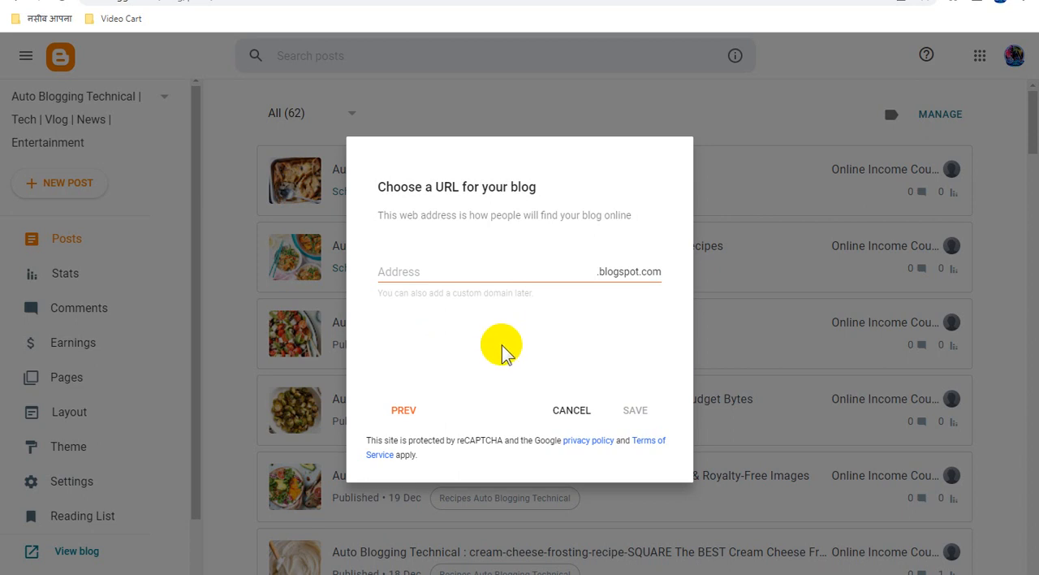
text(HindiDJRemix)
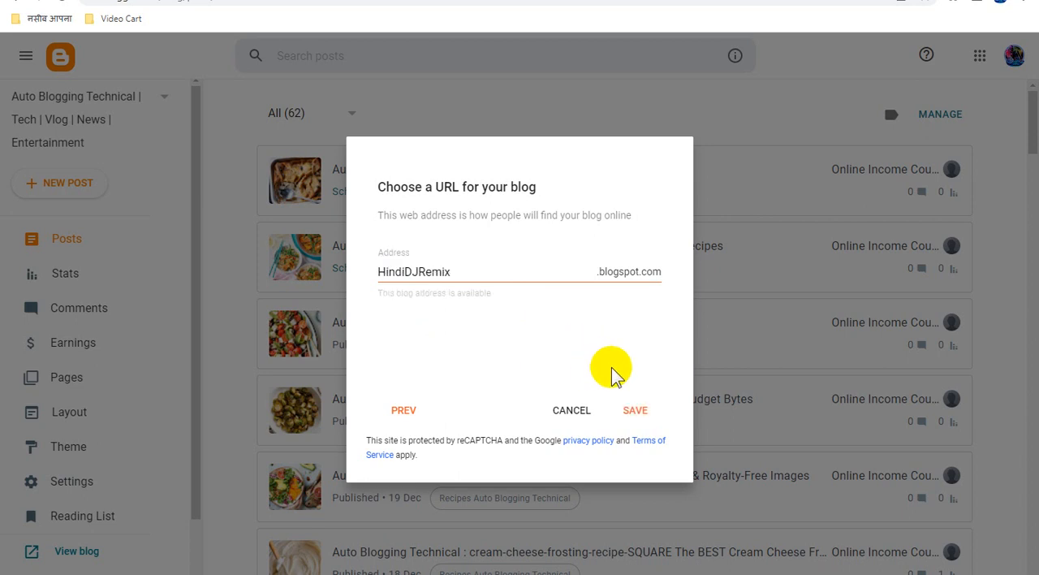
click(641, 412)
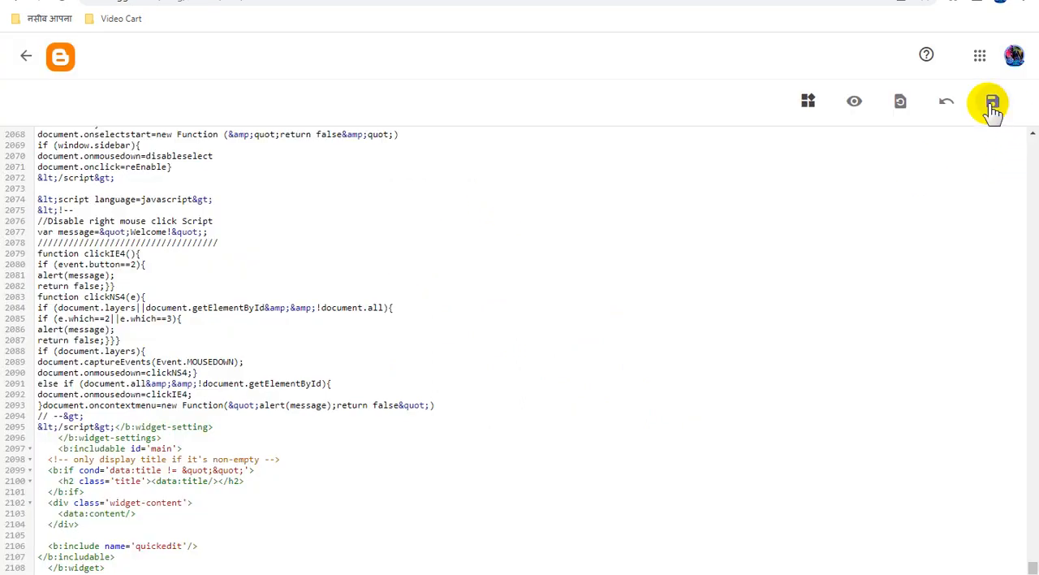
Save the theme's HTML code and return to the blog's theme page
click(992, 107)
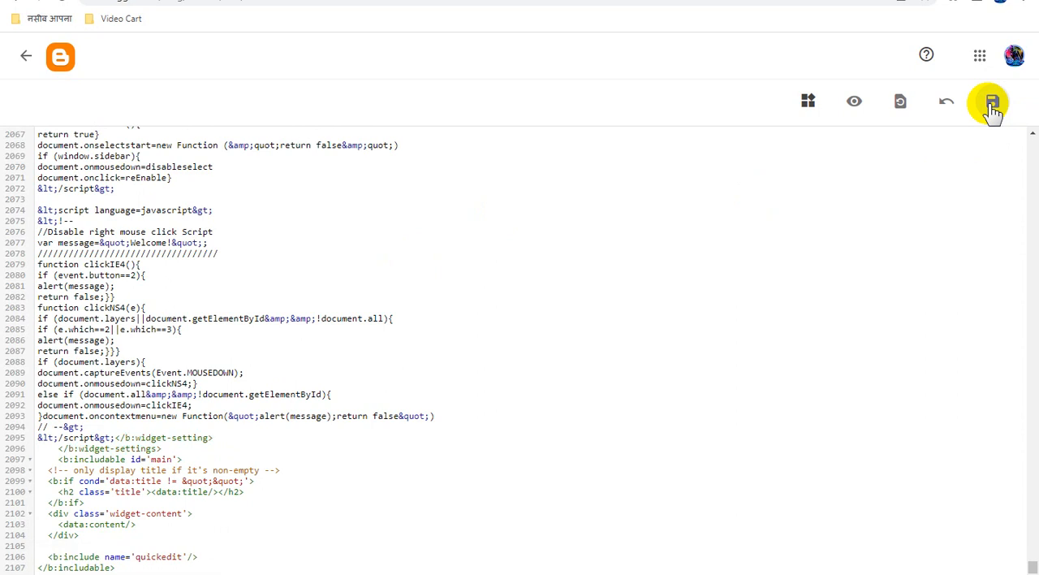
click(27, 57)
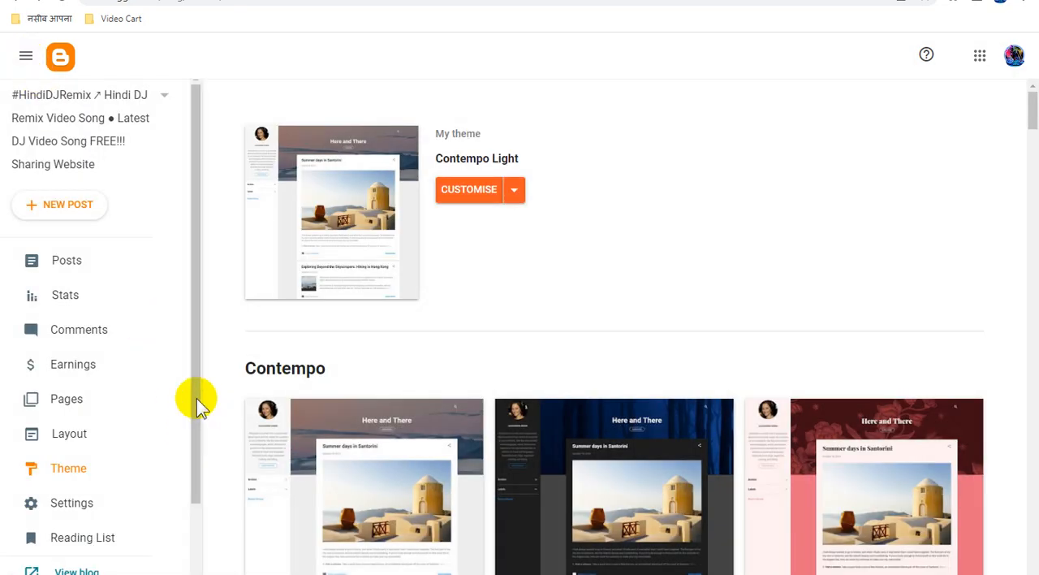
In the blog's layout, set the Navbar gadget to Off and save the gadget
click(91, 436)
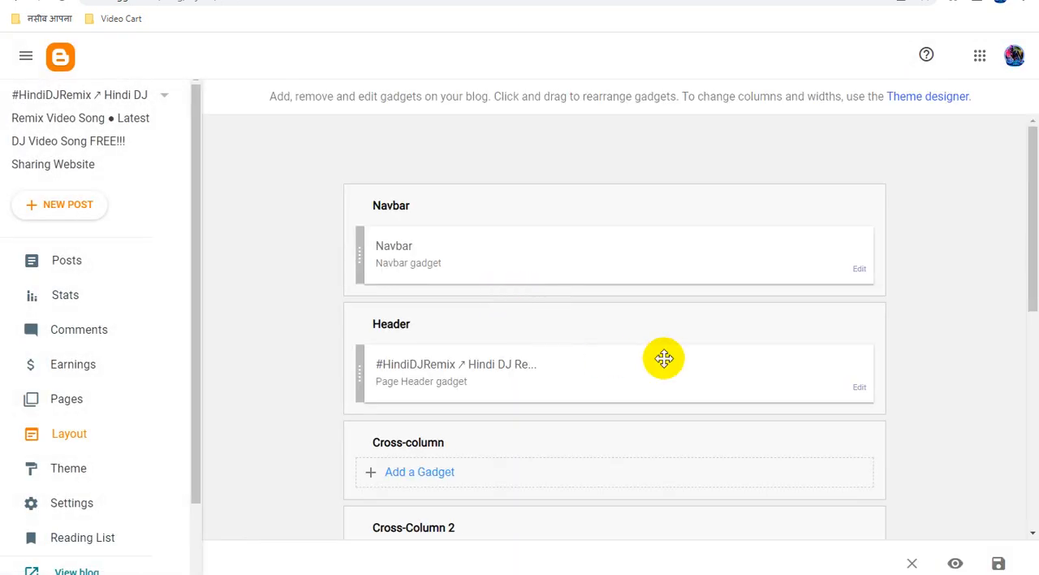
scroll(782, 333, down, 1)
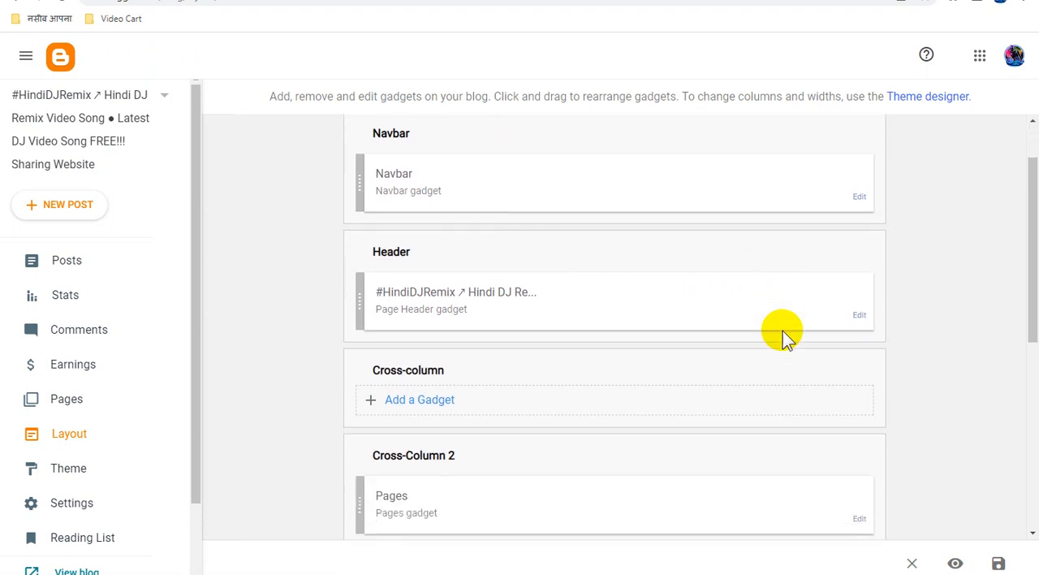
click(862, 200)
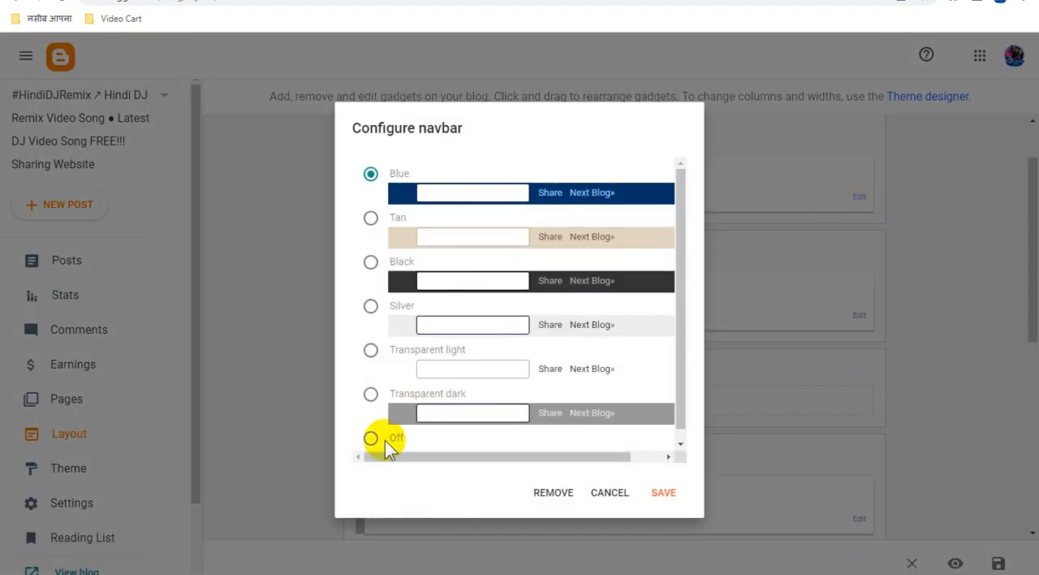
click(372, 440)
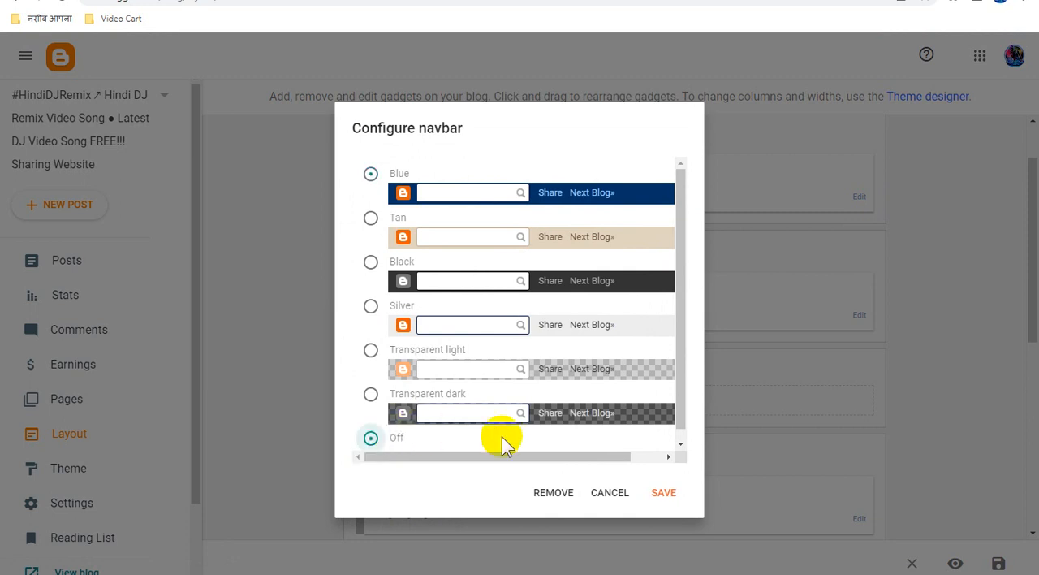
click(674, 490)
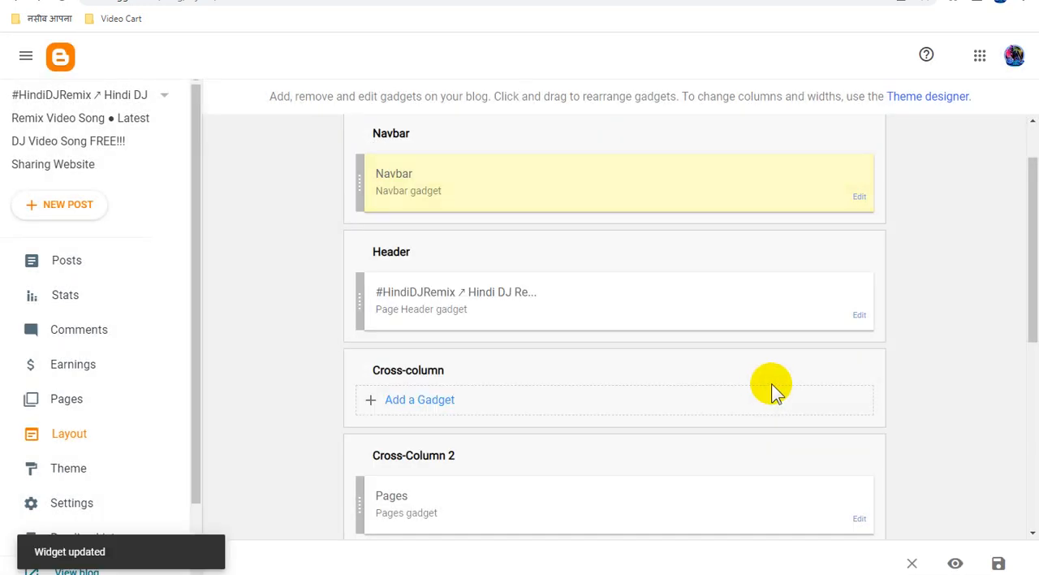
Open the Blog Posts gadget in the Main section, save its settings and save the layout
scroll(771, 388, down, 5)
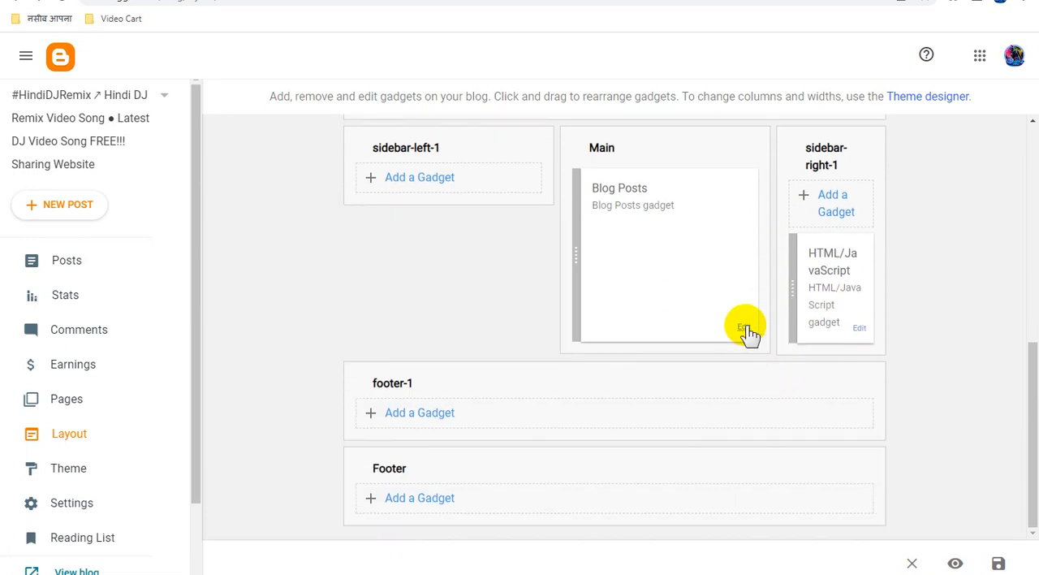
click(743, 328)
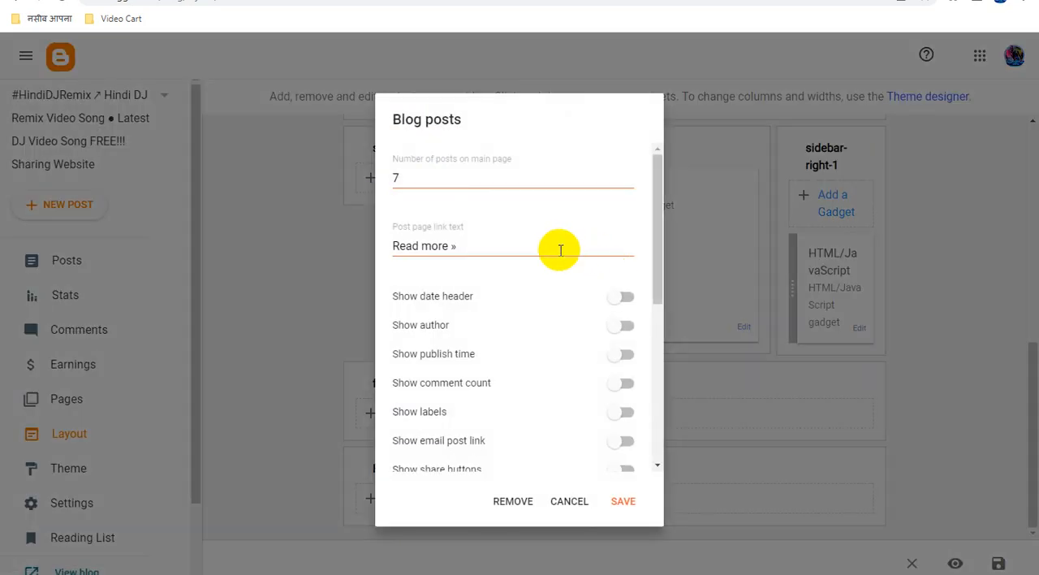
scroll(569, 395, down, 4)
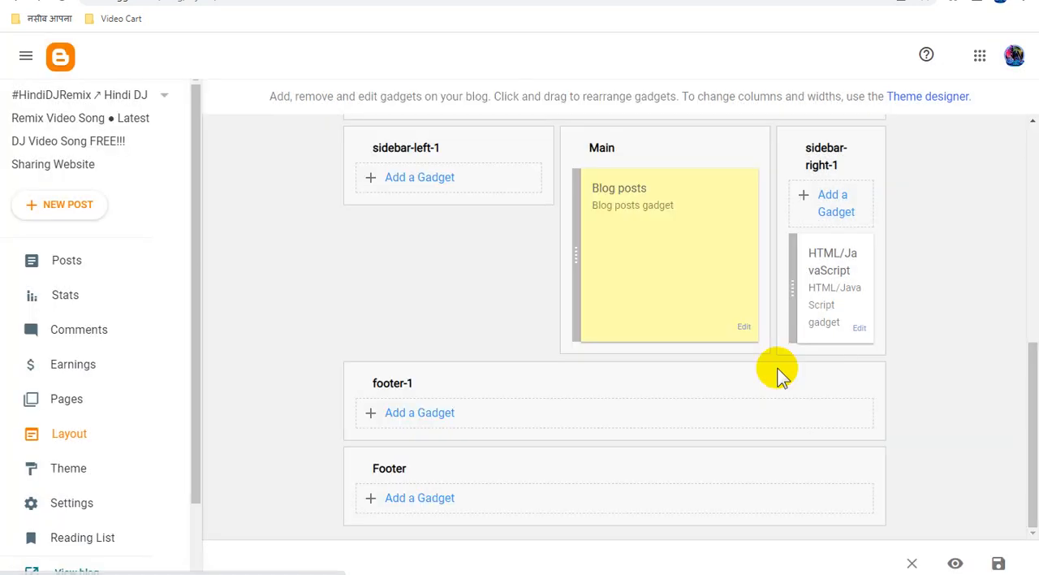
click(999, 563)
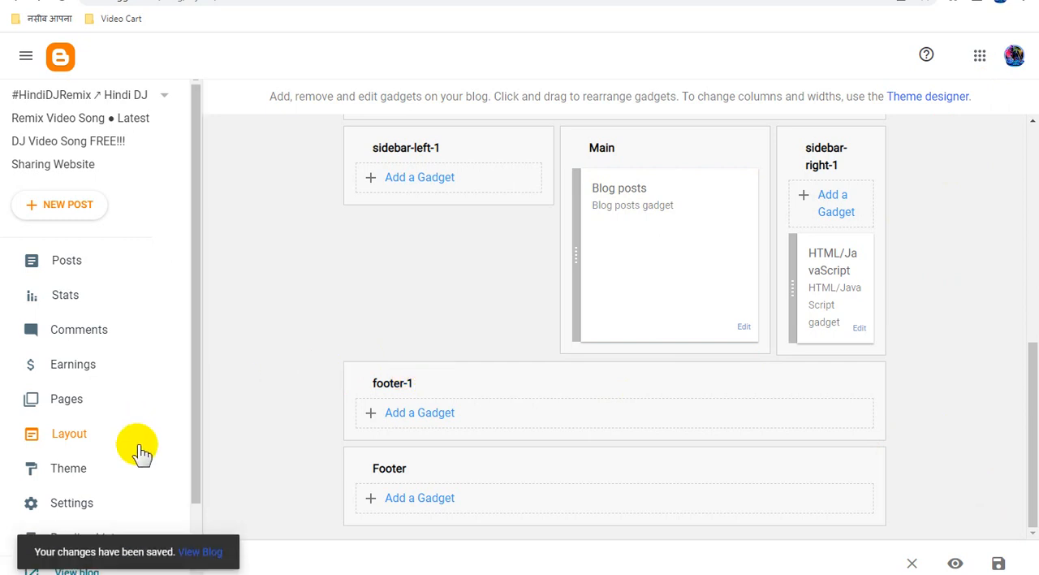
View the published blog to check its appearance, and return to the layout editor
scroll(139, 453, down, 1)
click(96, 489)
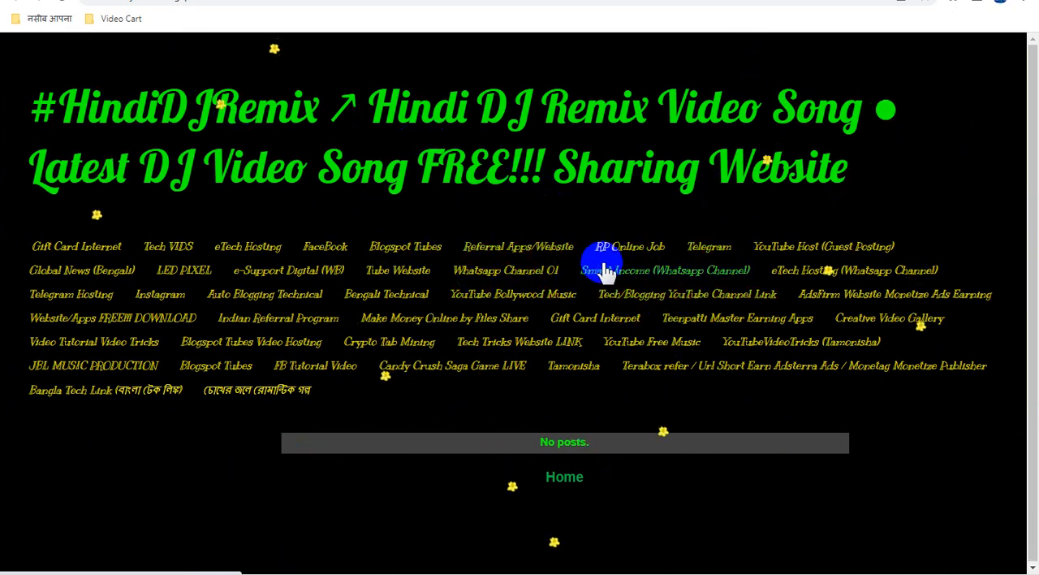
click(325, 0)
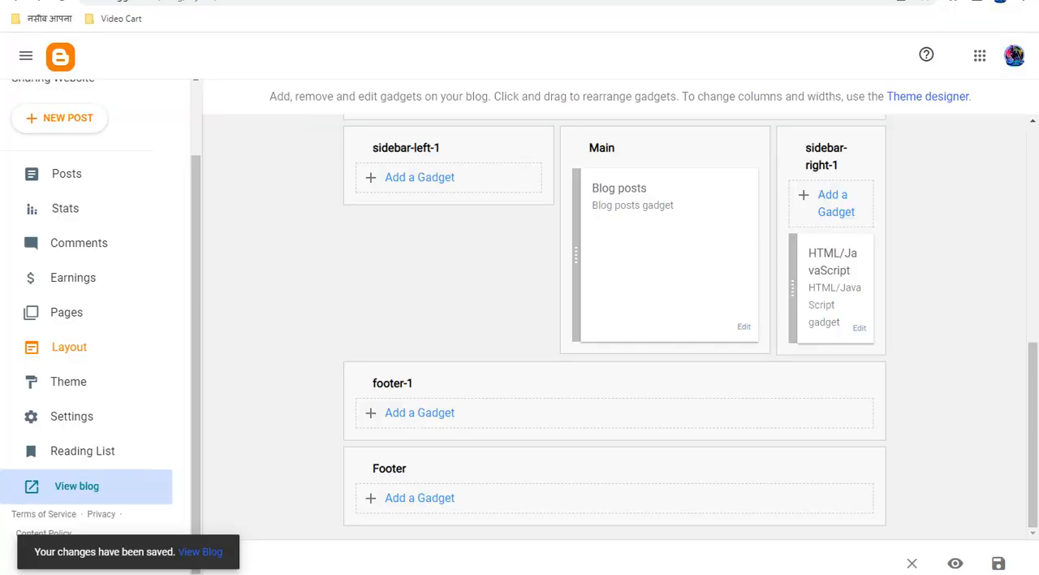
Move the Pages gadget from Cross-Column 2 into the sidebar-left-1 section
scroll(608, 328, up, 3)
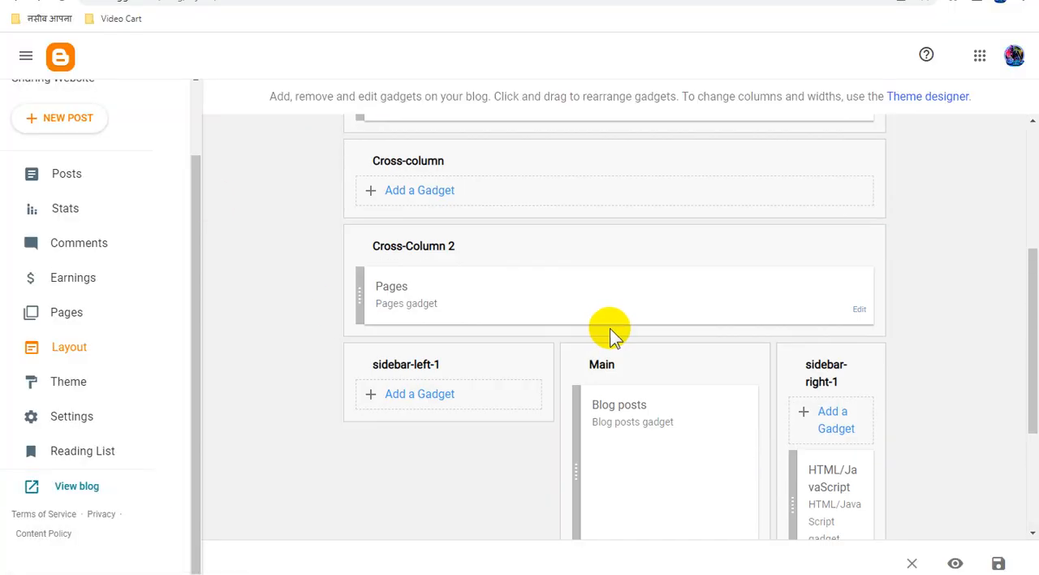
scroll(608, 328, down, 1)
drag(360, 235, 395, 317)
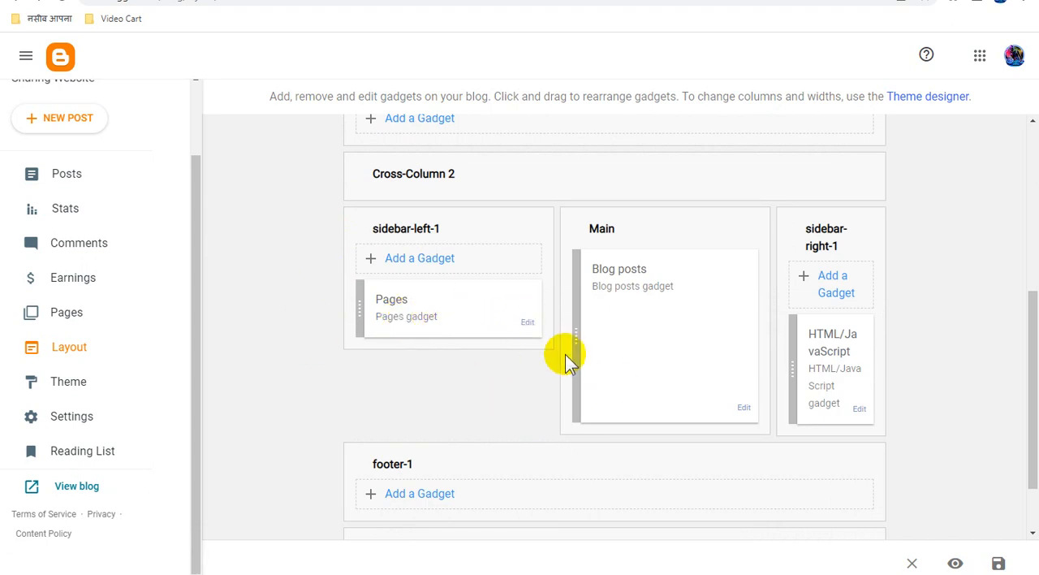
Change the title of the Pages gadget to "Latest Website Links :" and save the gadget
click(528, 325)
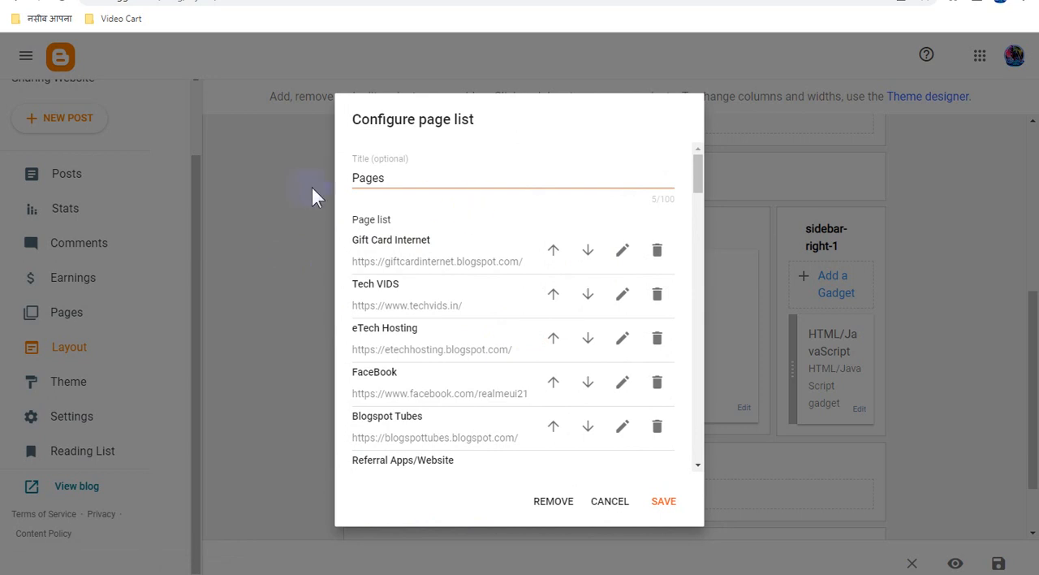
click(399, 179)
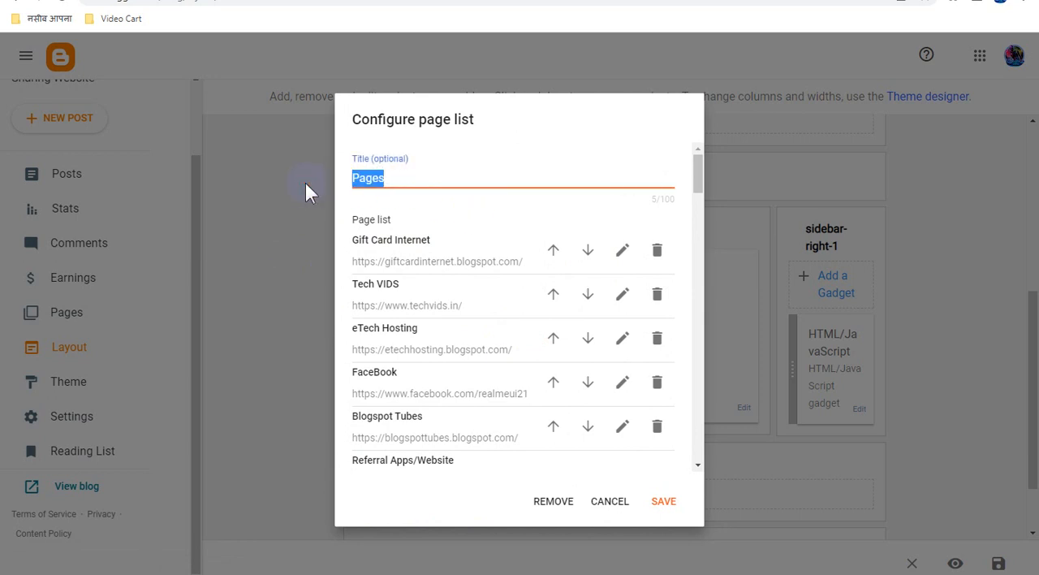
text(L)
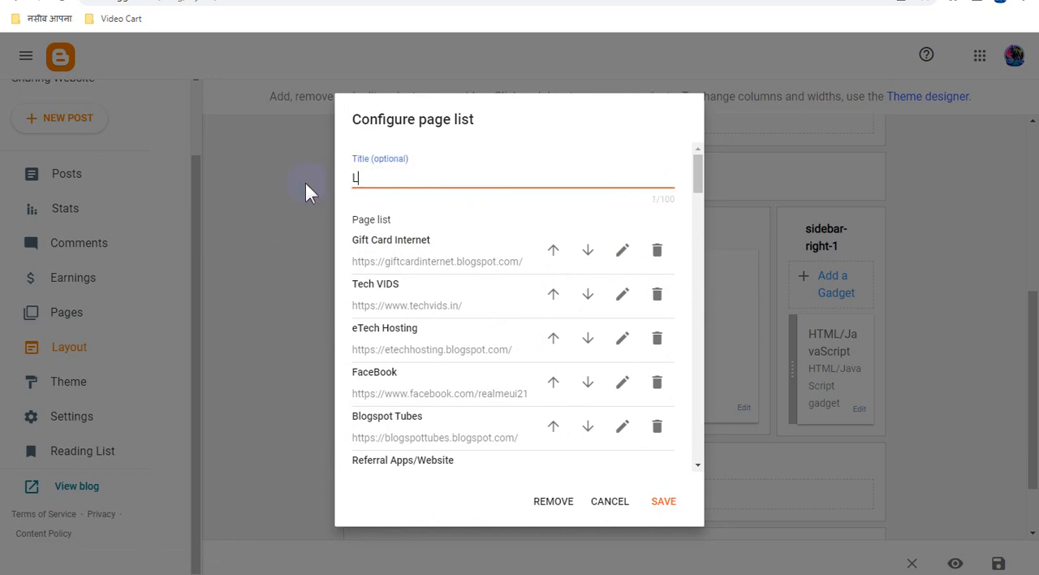
text(atest)
text( Website Links)
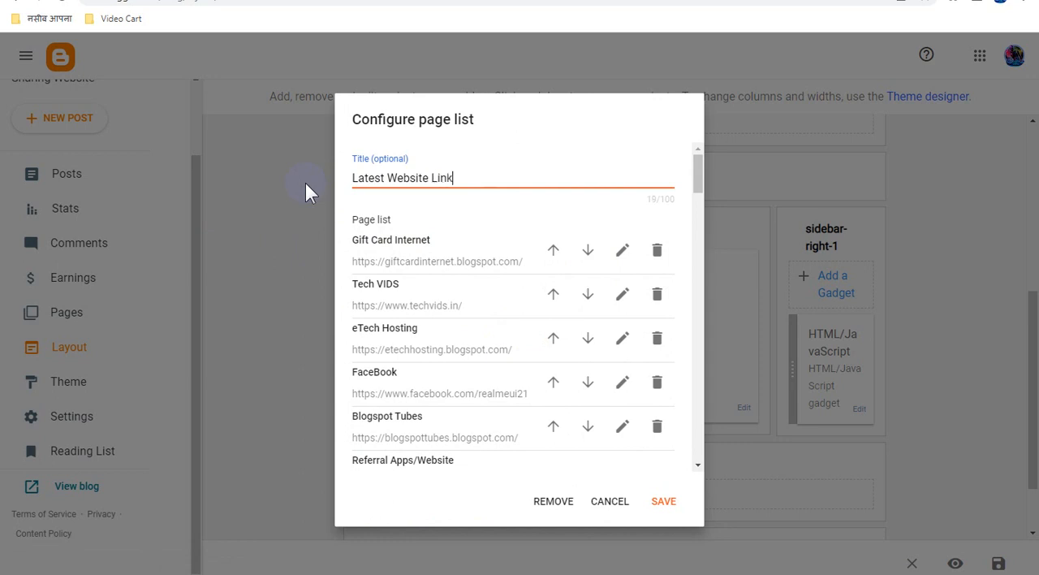
text( :)
click(663, 501)
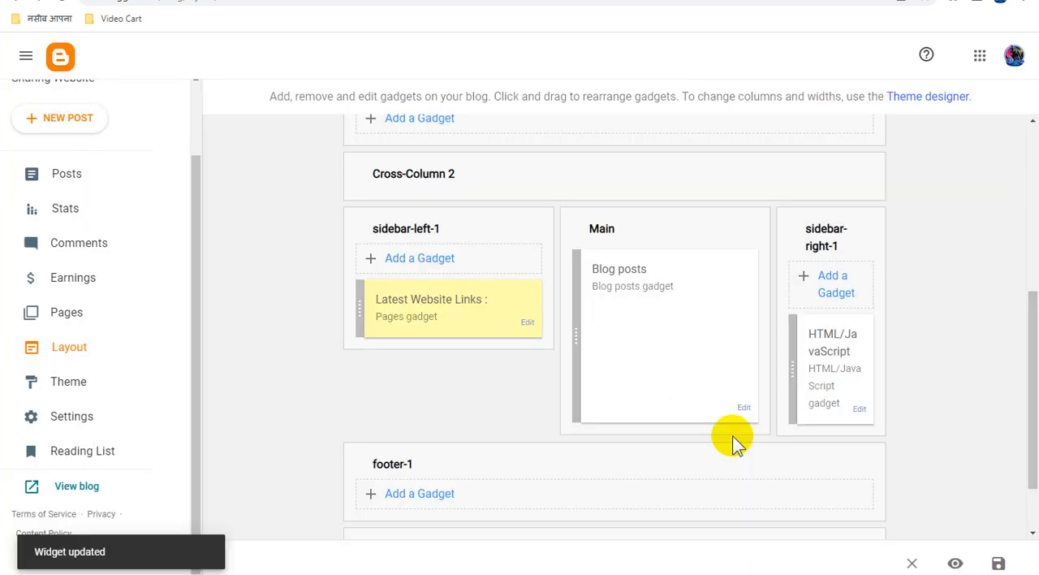
scroll(949, 479, down, 1)
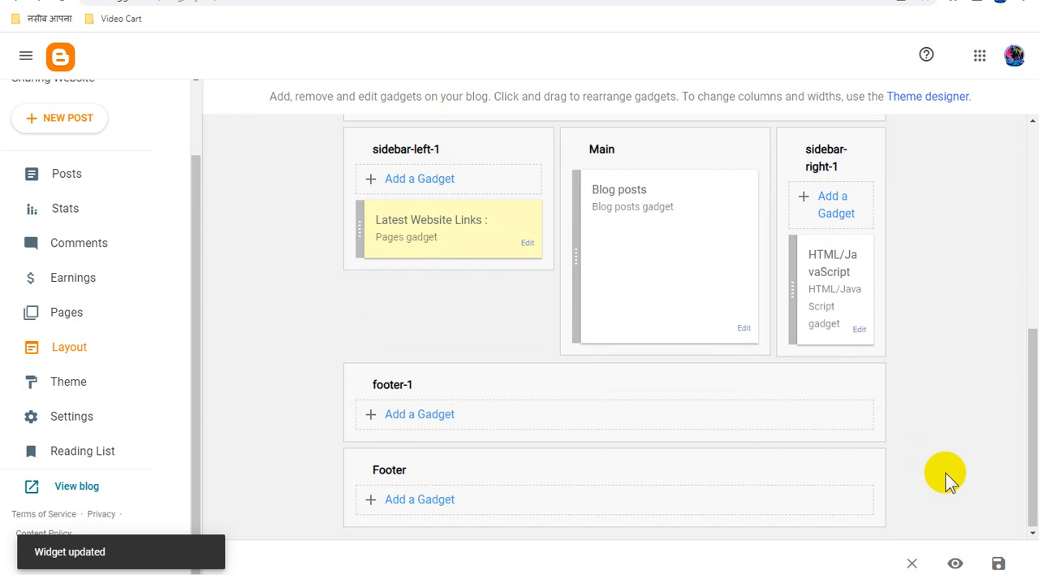
Save the layout and check the "Latest Website Links :" sidebar on the published blog
click(999, 563)
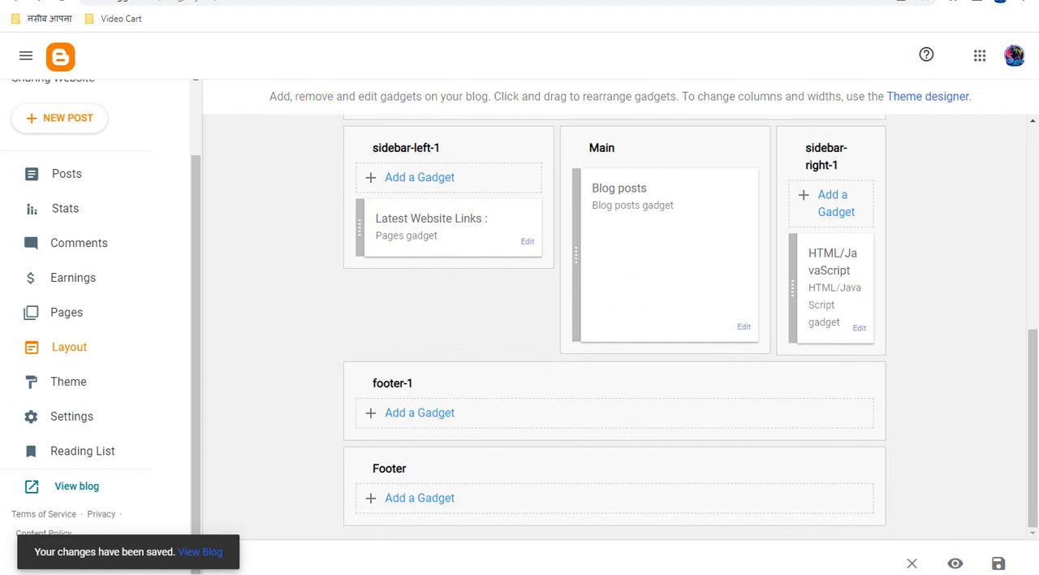
click(250, 0)
click(61, 1)
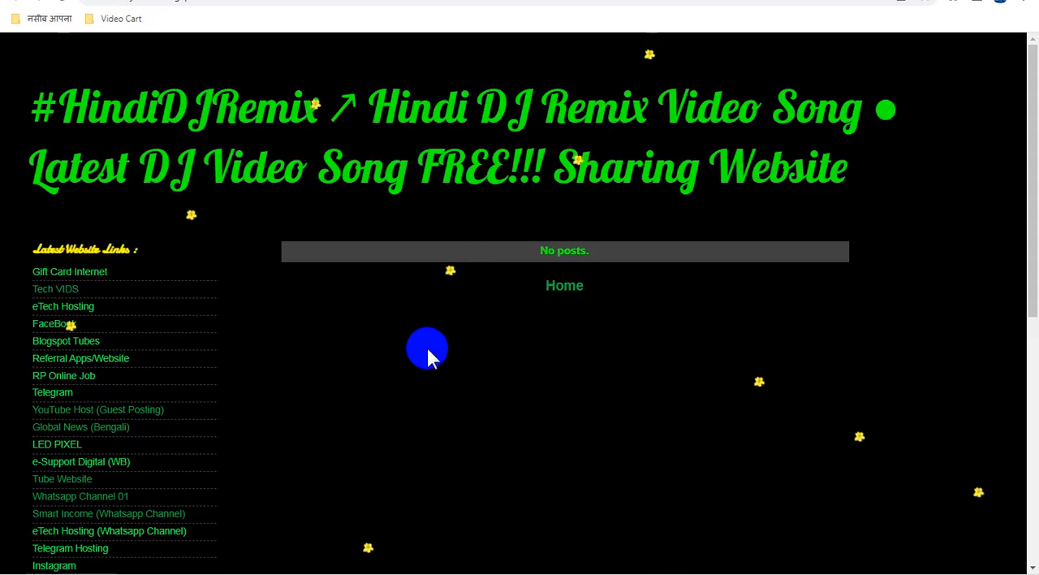
scroll(430, 350, down, 2)
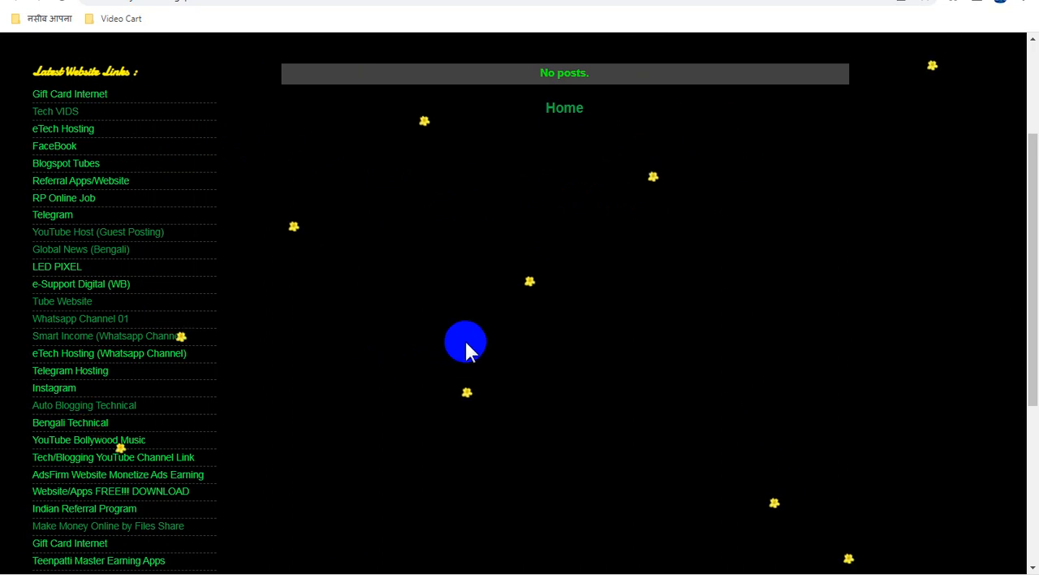
scroll(466, 346, down, 3)
scroll(473, 345, up, 5)
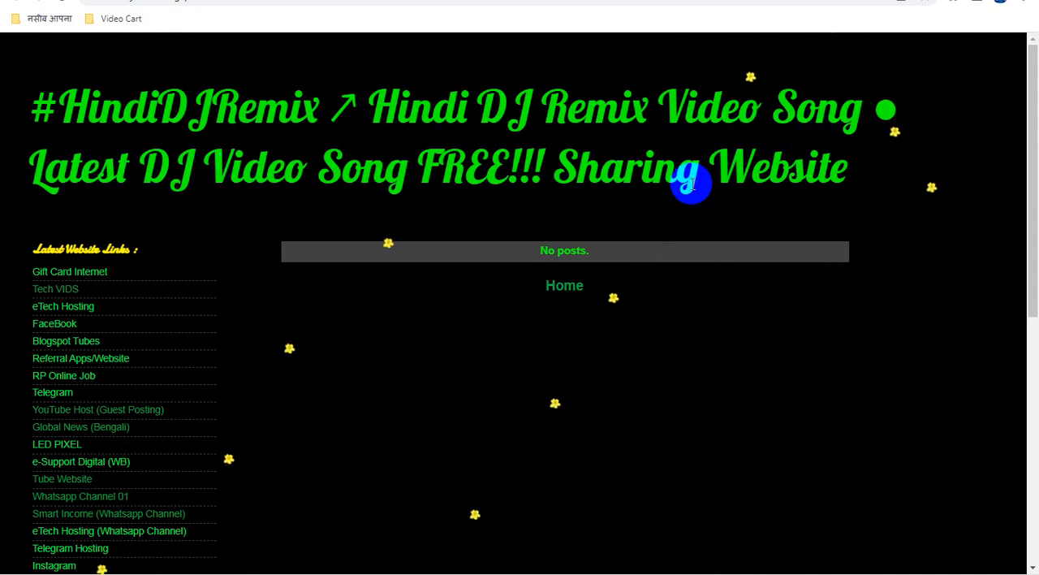
scroll(544, 296, down, 6)
click(157, 4)
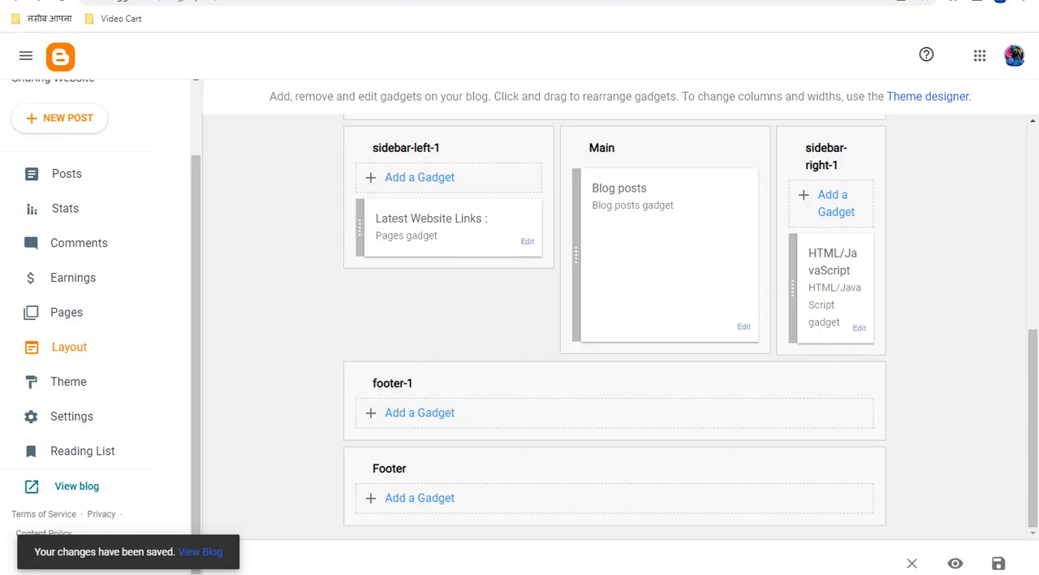
Open the blog theme's HTML code, save it and return to the theme page
click(75, 384)
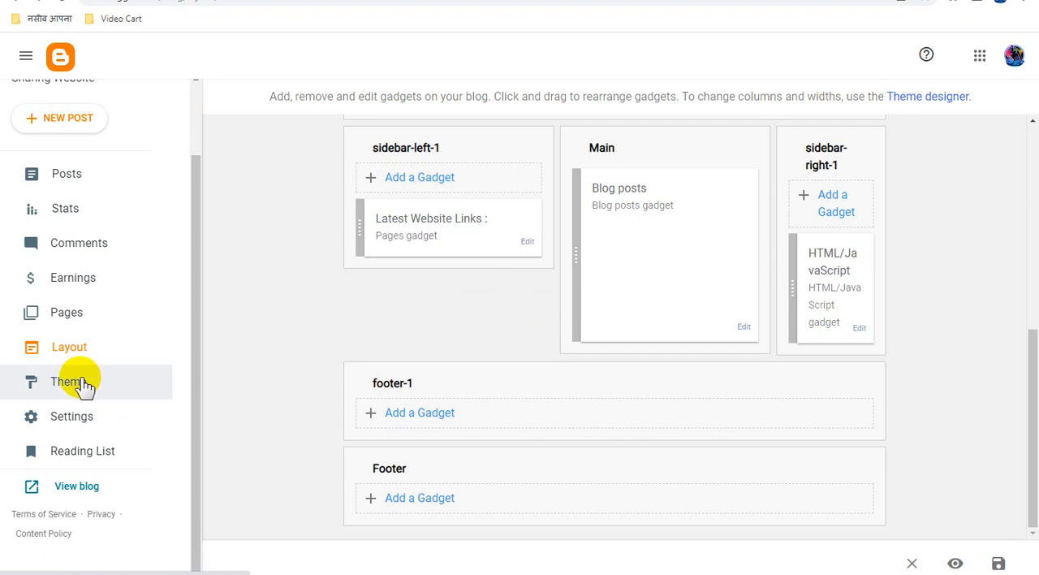
click(81, 214)
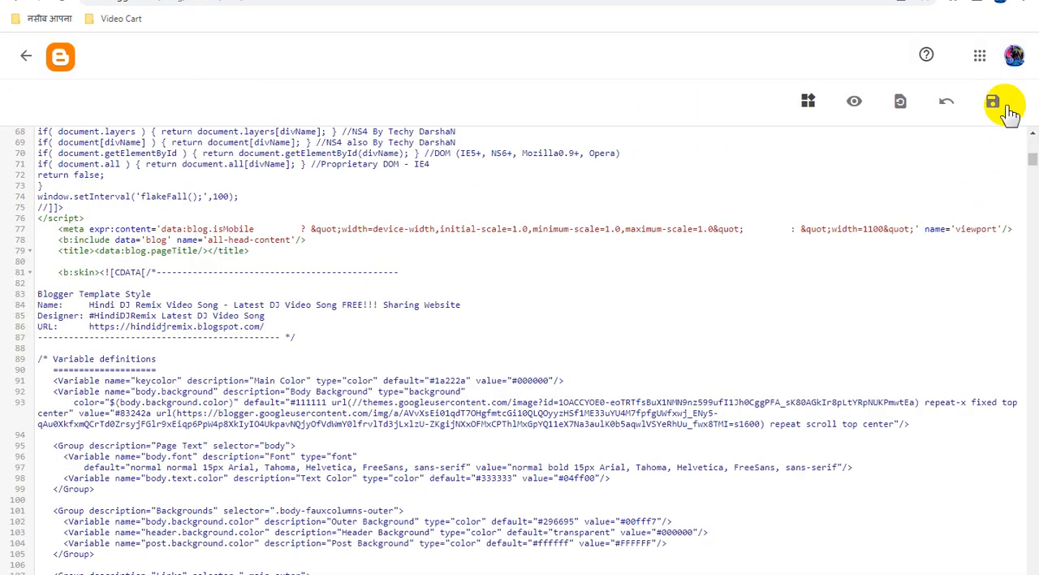
click(992, 106)
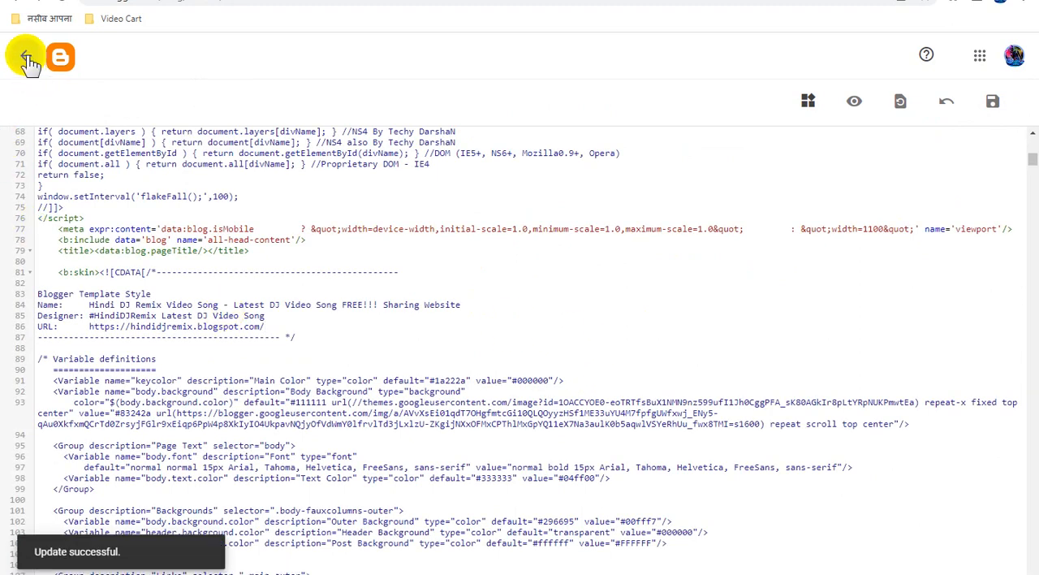
click(27, 62)
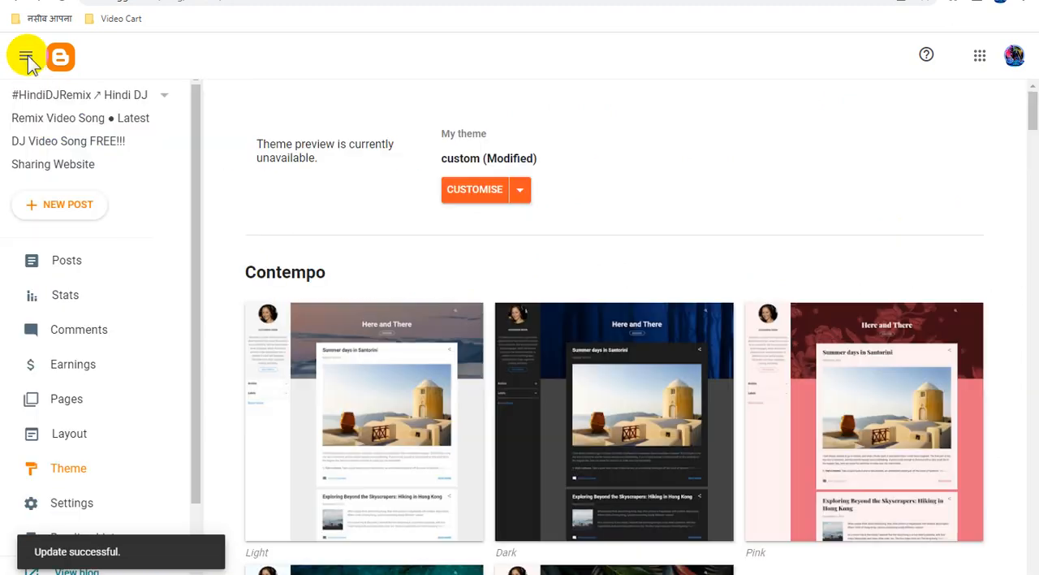
Review the published blog from the header down to the end of the sidebar links, and return to Blogger
click(81, 262)
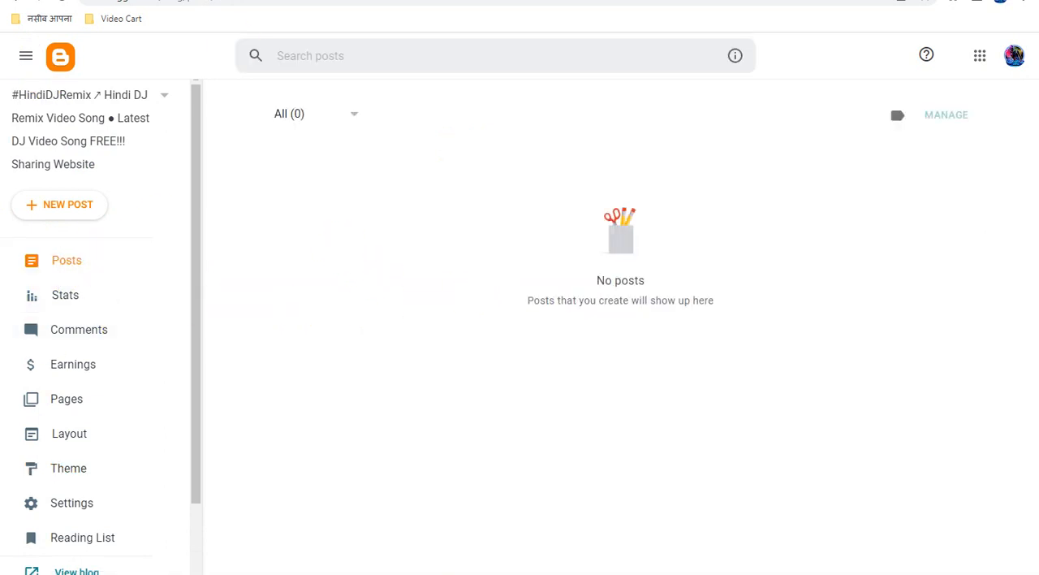
click(300, 2)
scroll(486, 341, up, 6)
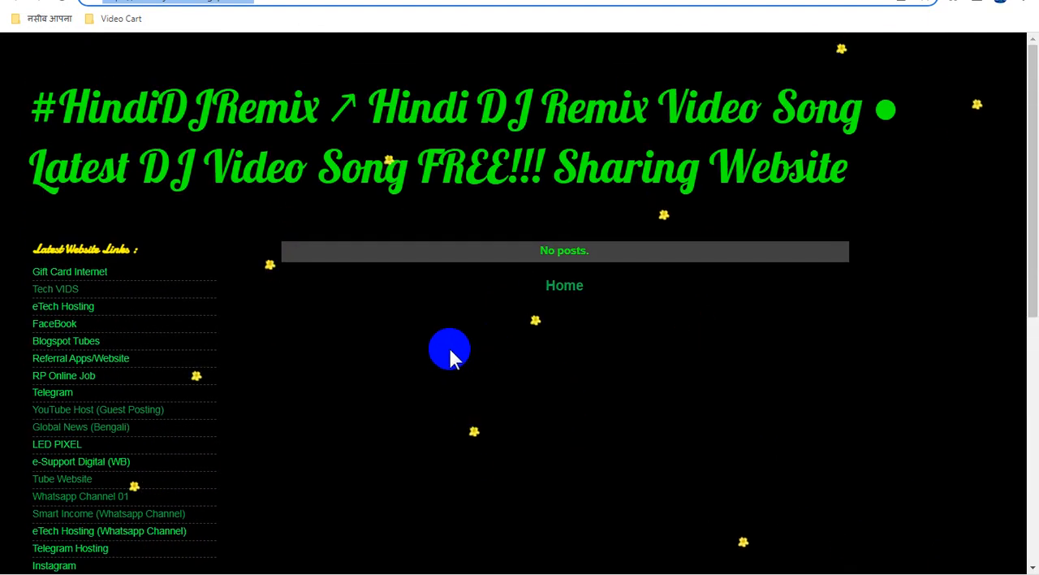
scroll(461, 354, down, 4)
scroll(461, 367, up, 4)
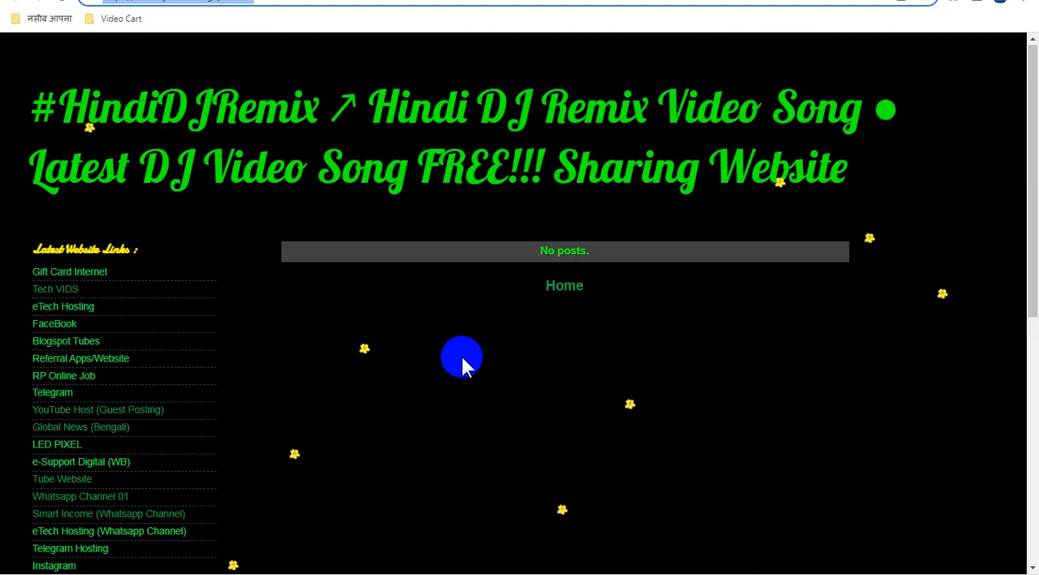
scroll(463, 352, down, 5)
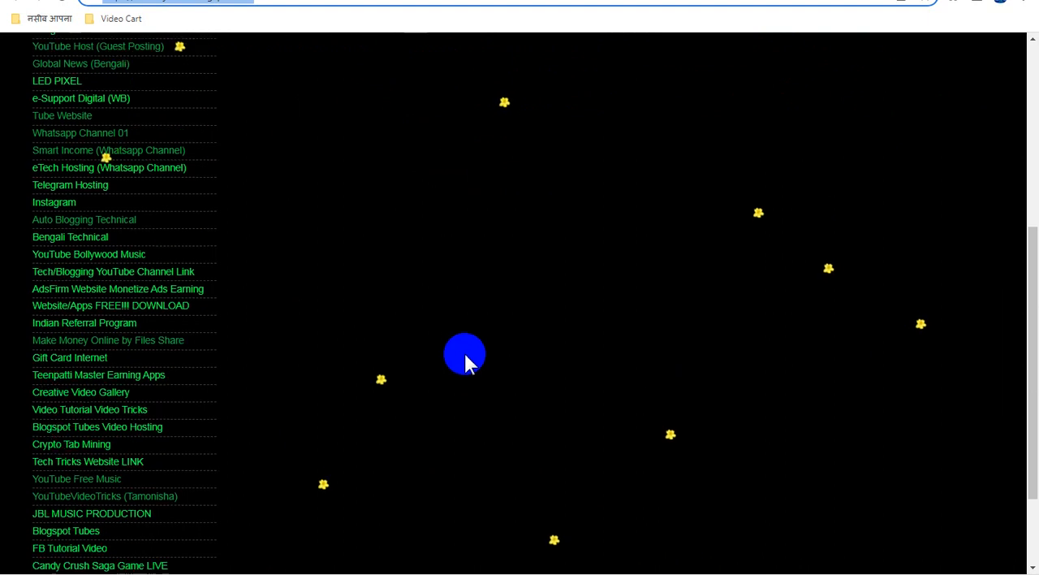
scroll(464, 351, up, 5)
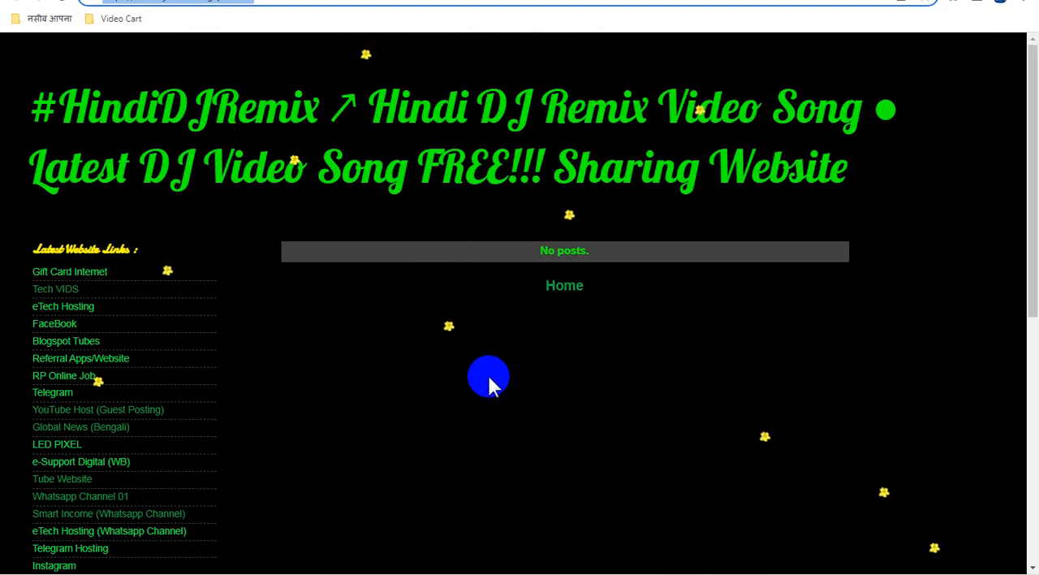
scroll(487, 382, down, 5)
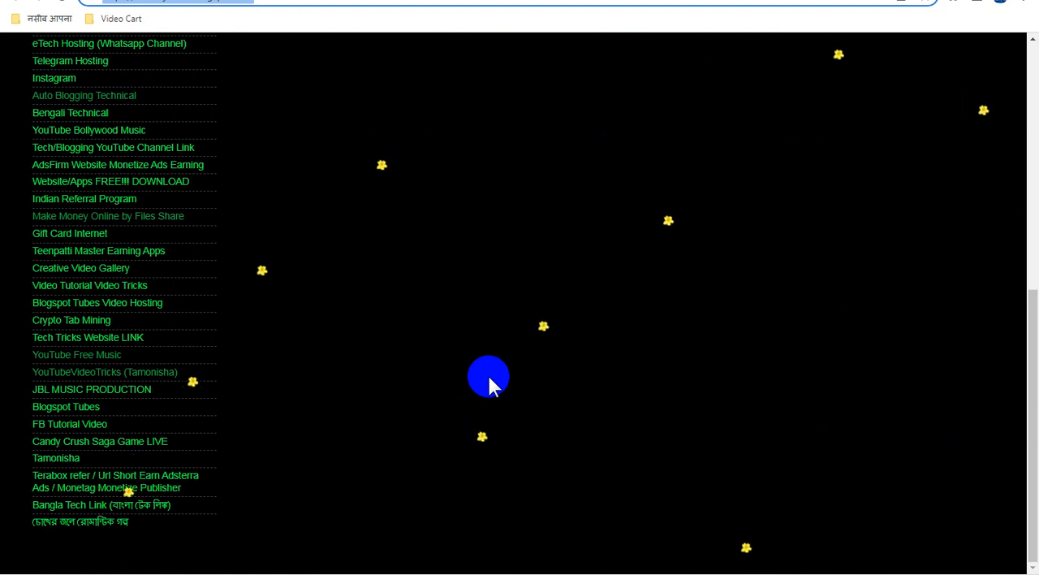
scroll(489, 384, up, 5)
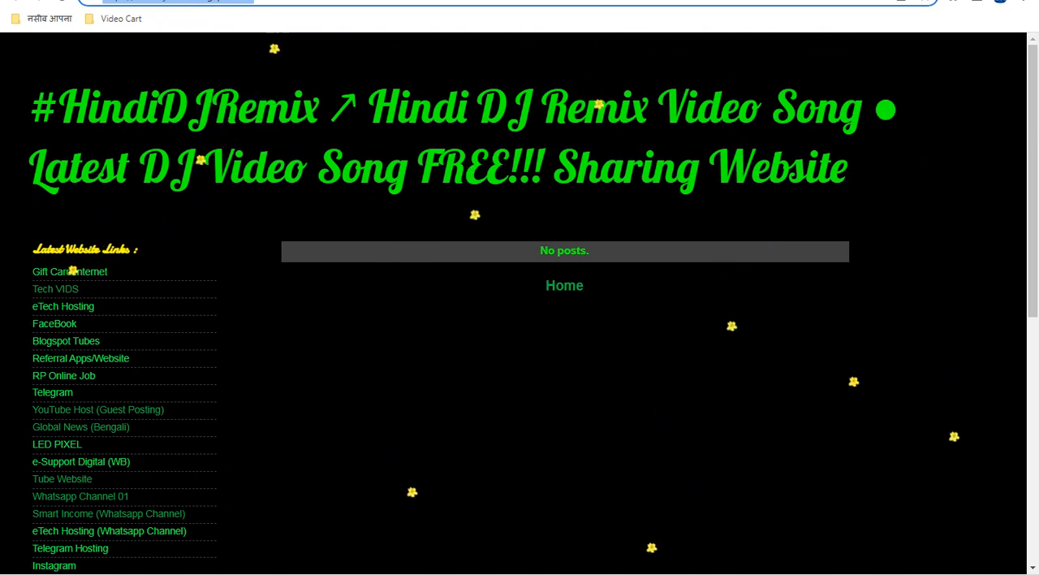
click(175, 0)
Create a new page titled "#HindiDJRemix sitemap update" and copy the sitemap script for it from the WordPad document
click(75, 399)
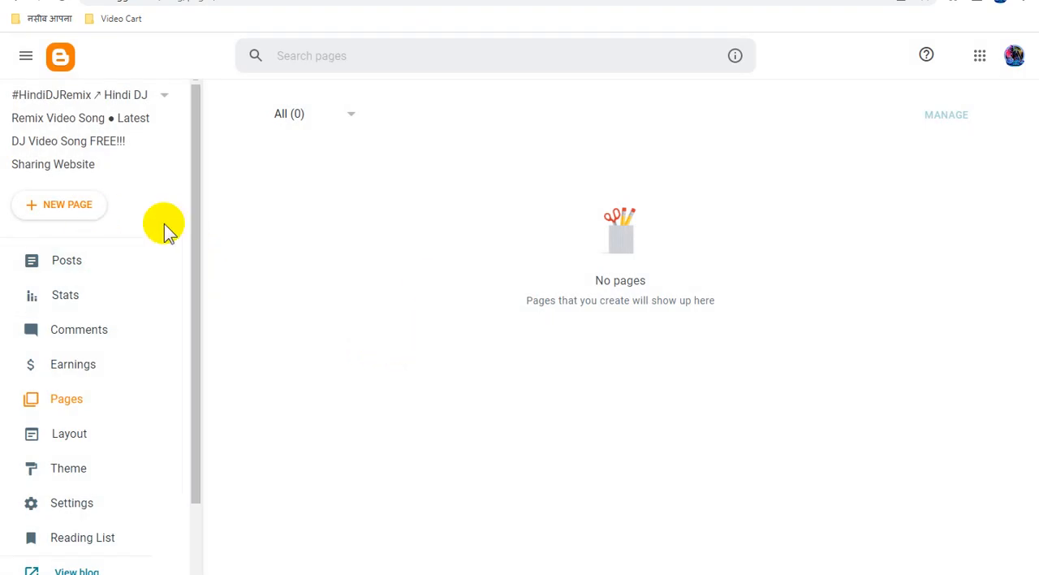
click(98, 214)
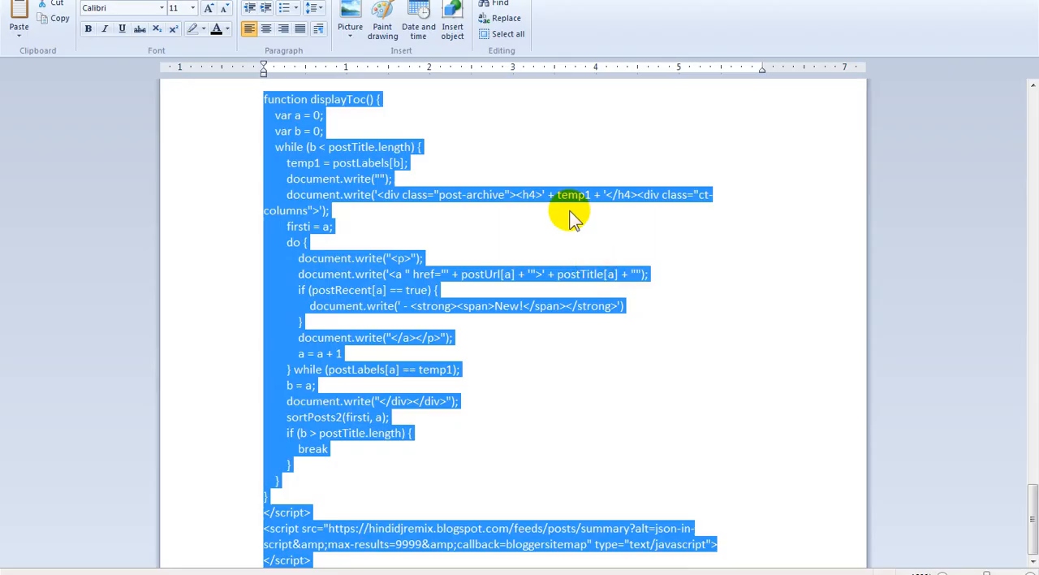
click(52, 20)
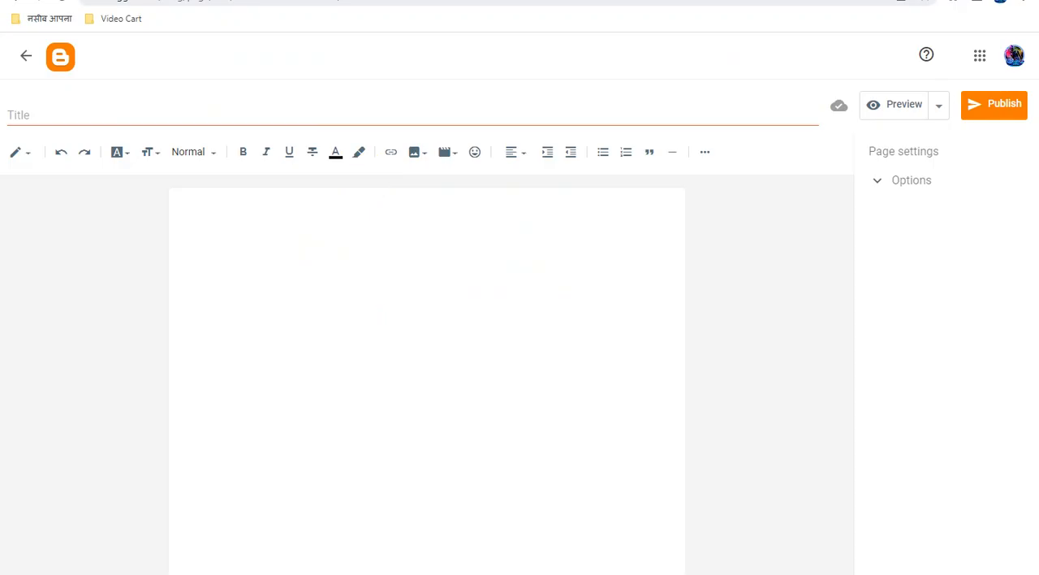
text(#HindiDJRemix sitemap update)
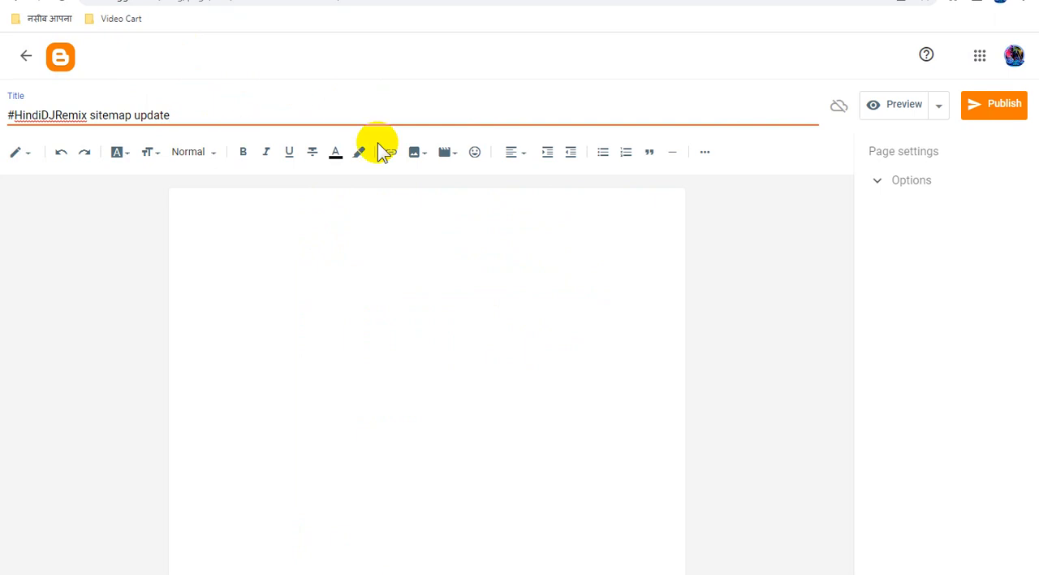
Publish the sitemap page and copy its link address from the pages list
click(997, 108)
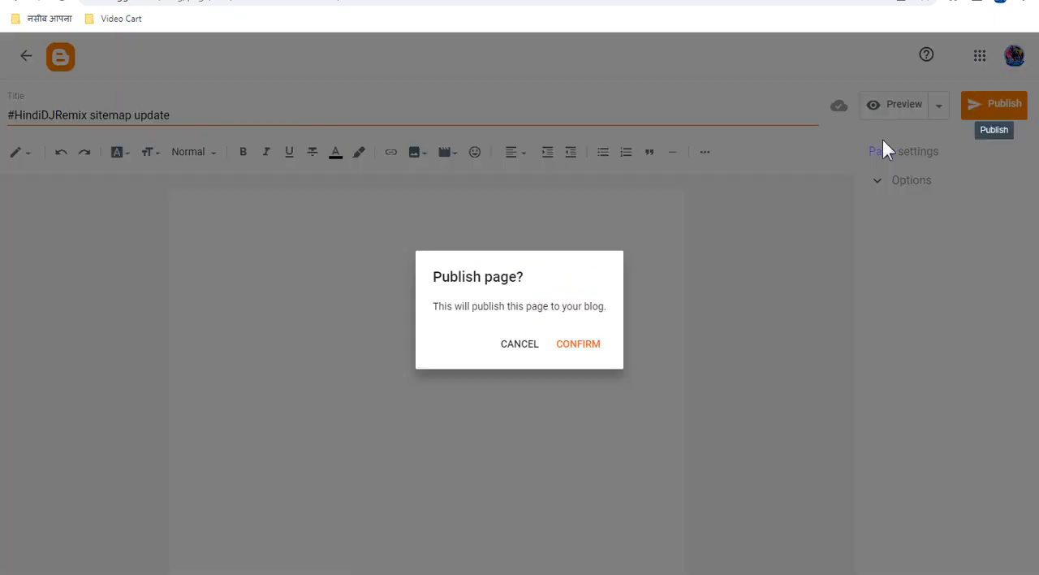
click(596, 346)
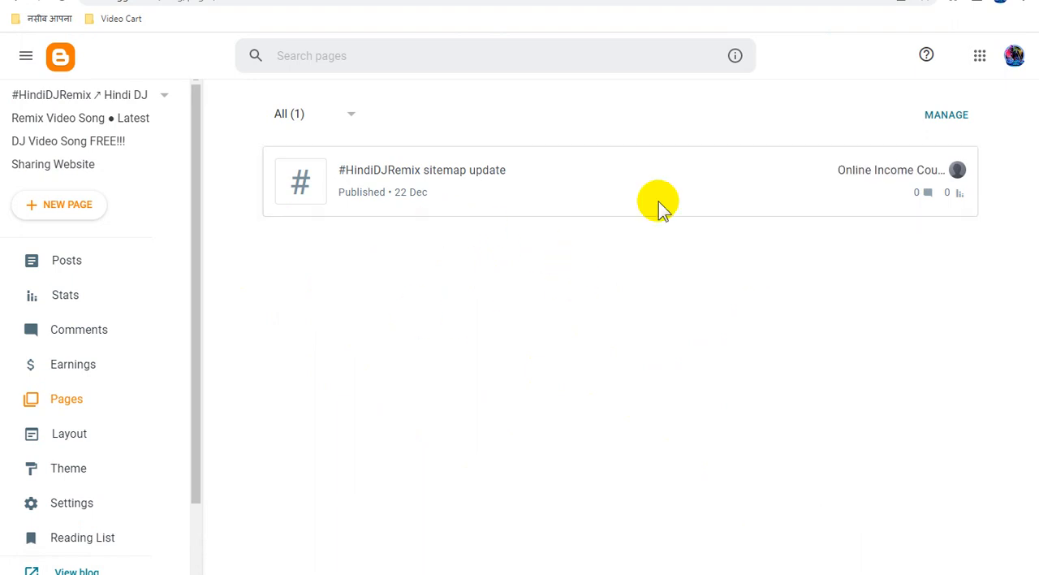
right_click(924, 175)
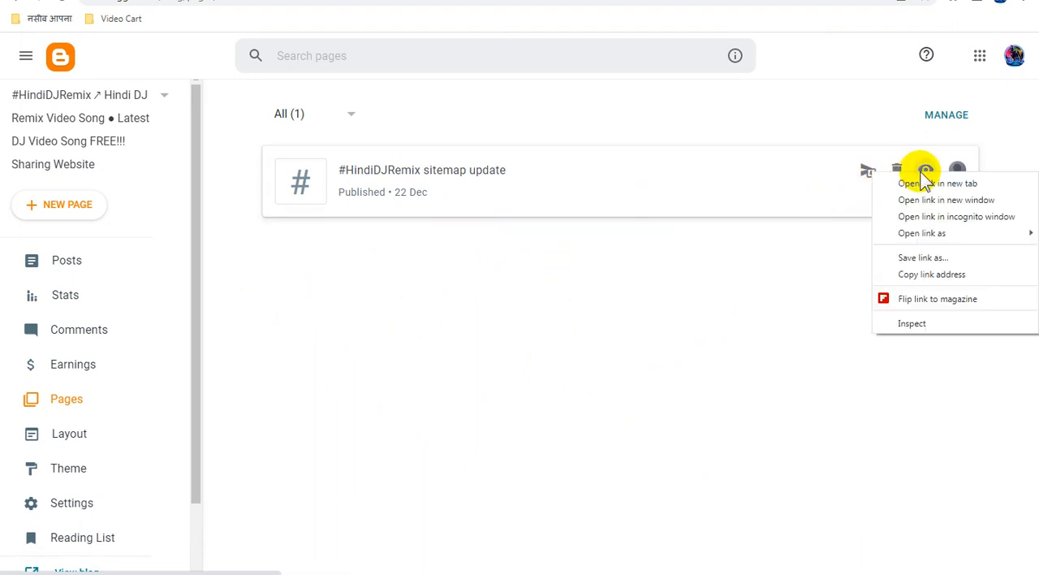
click(937, 276)
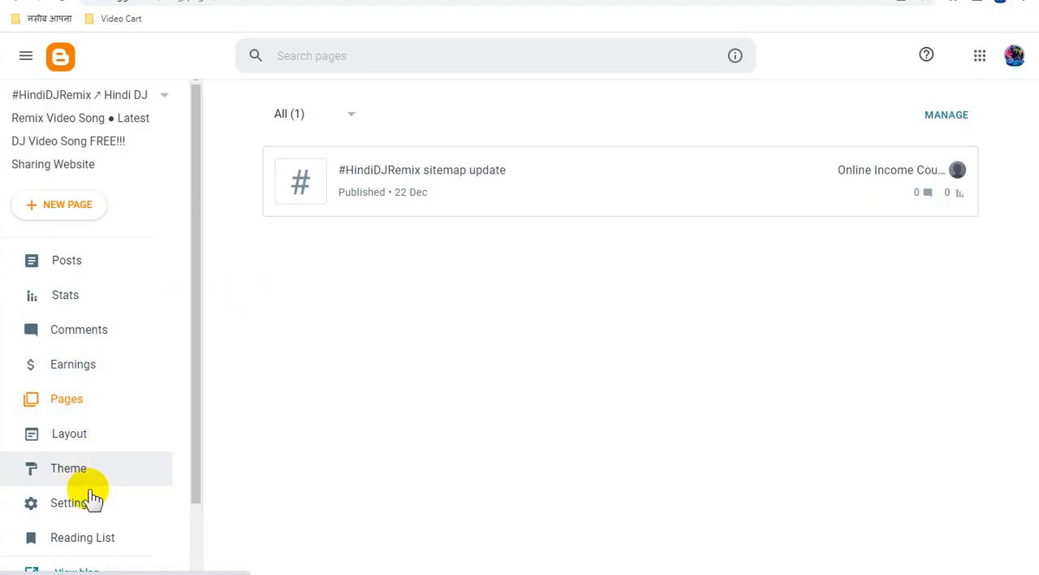
Open the blog's description setting and paste the WhatsApp contact line with the Hindi DJ remix song keywords
click(163, 487)
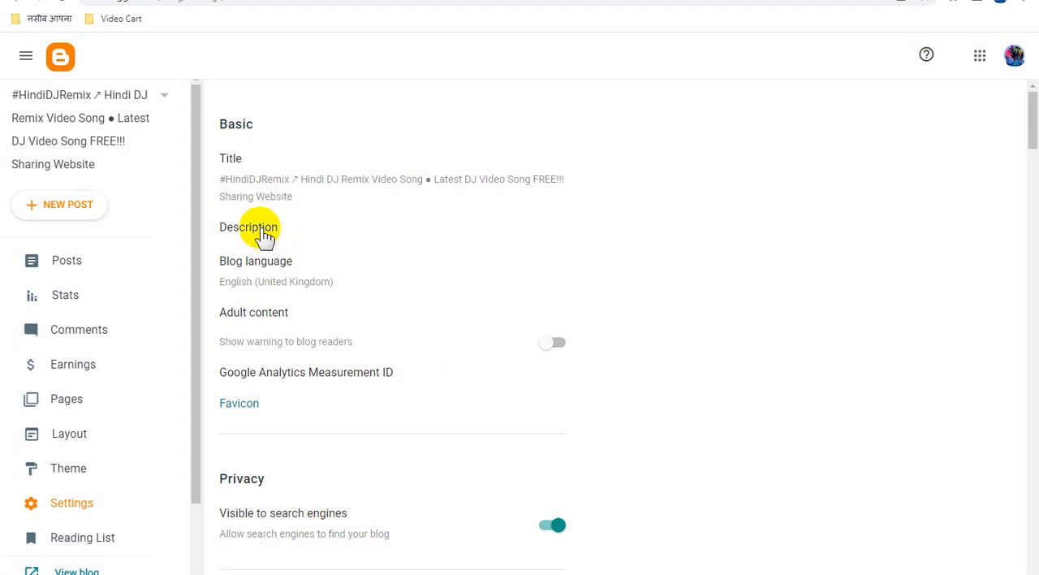
click(265, 235)
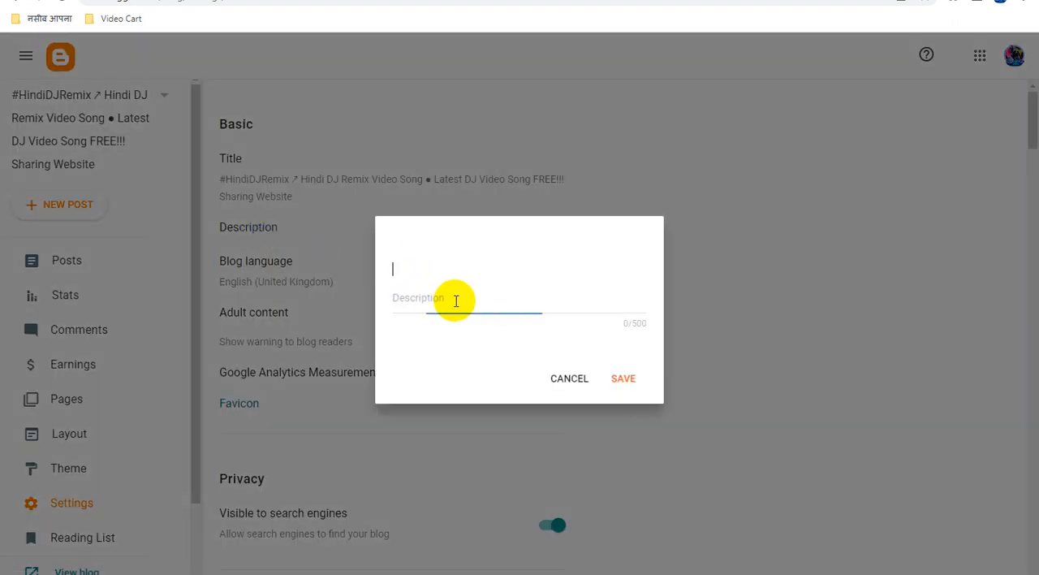
key(ctrl+v)
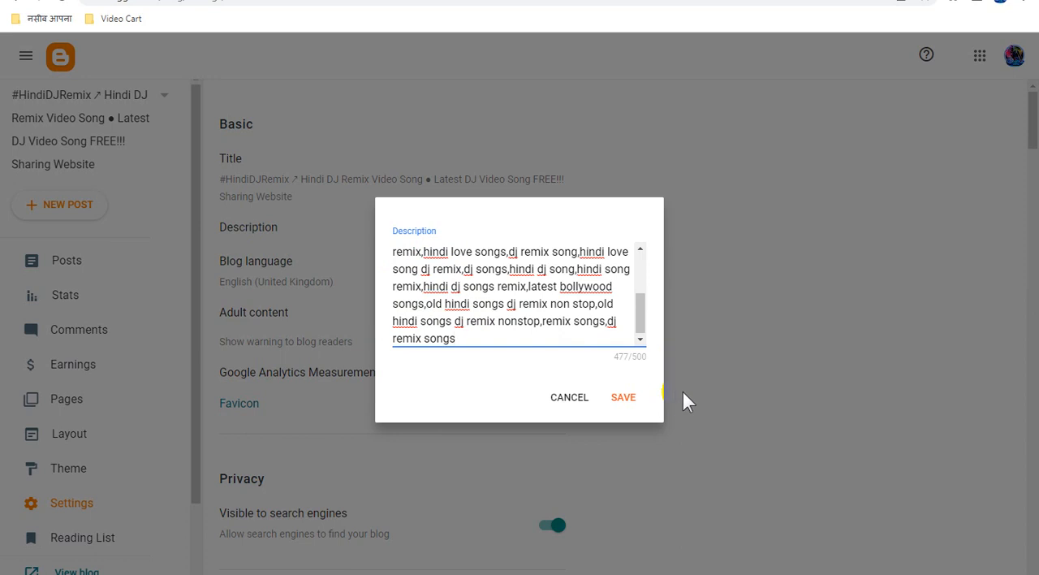
Insert "(For Sharing Your Vide" after the WhatsApp number in the blog description
scroll(574, 320, up, 5)
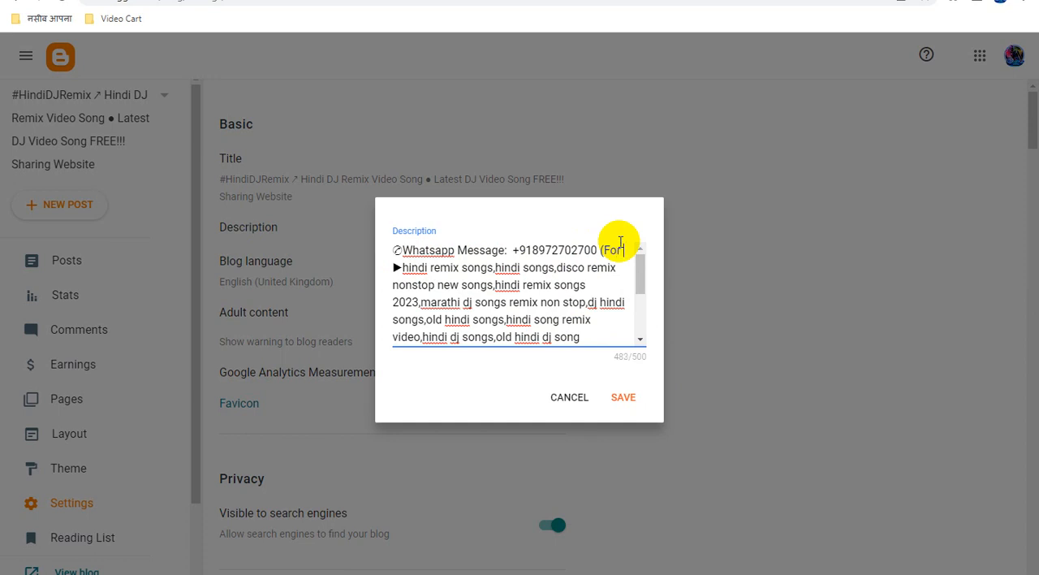
text(haring )
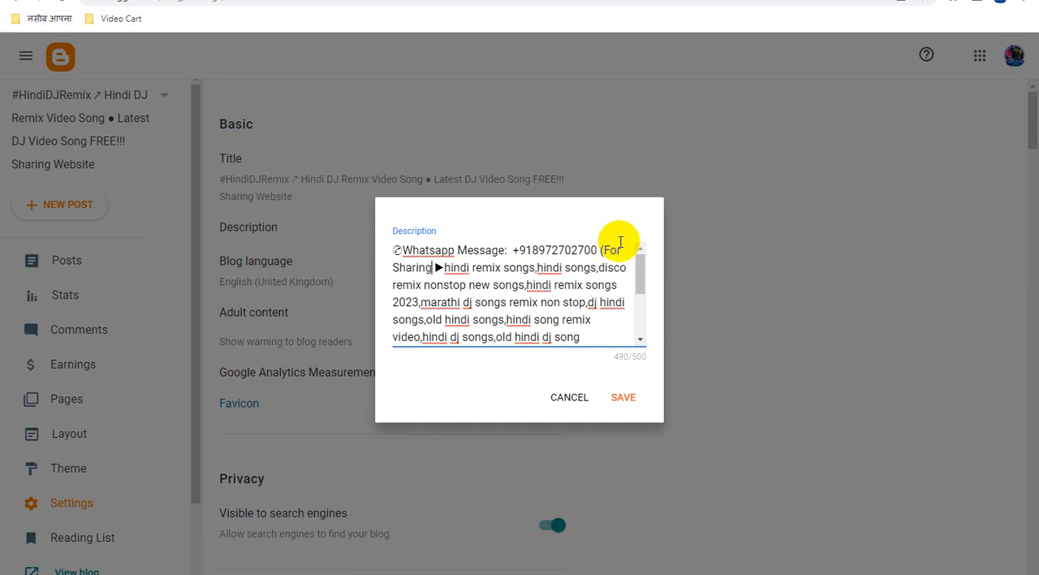
text(Your Vide)
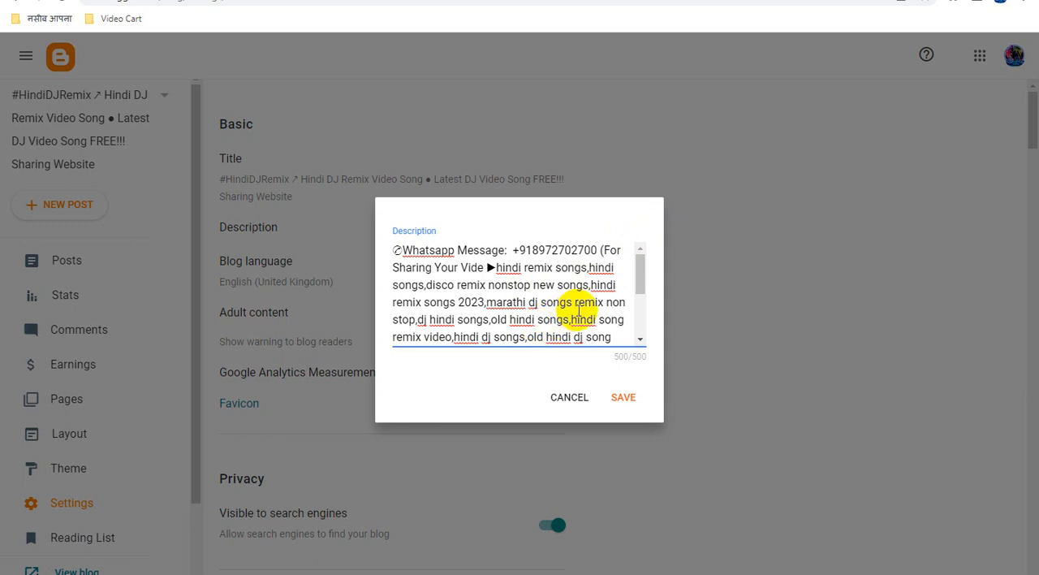
Shorten the description's last keyword to "dj remix song", complete the word "Video" in the sharing note, and save the description
scroll(580, 309, down, 5)
click(472, 338)
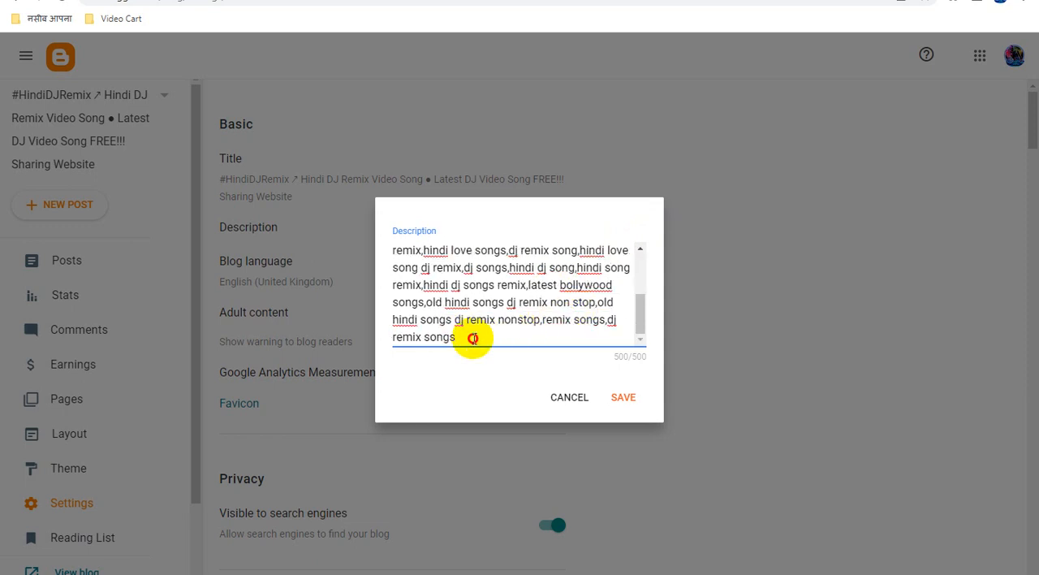
key(BackSpace)
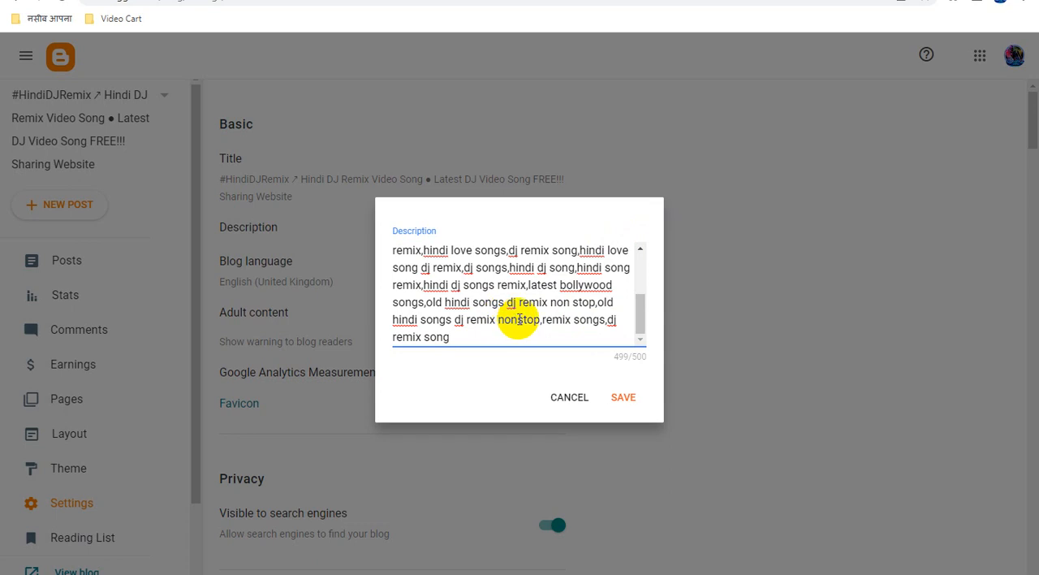
scroll(528, 316, up, 5)
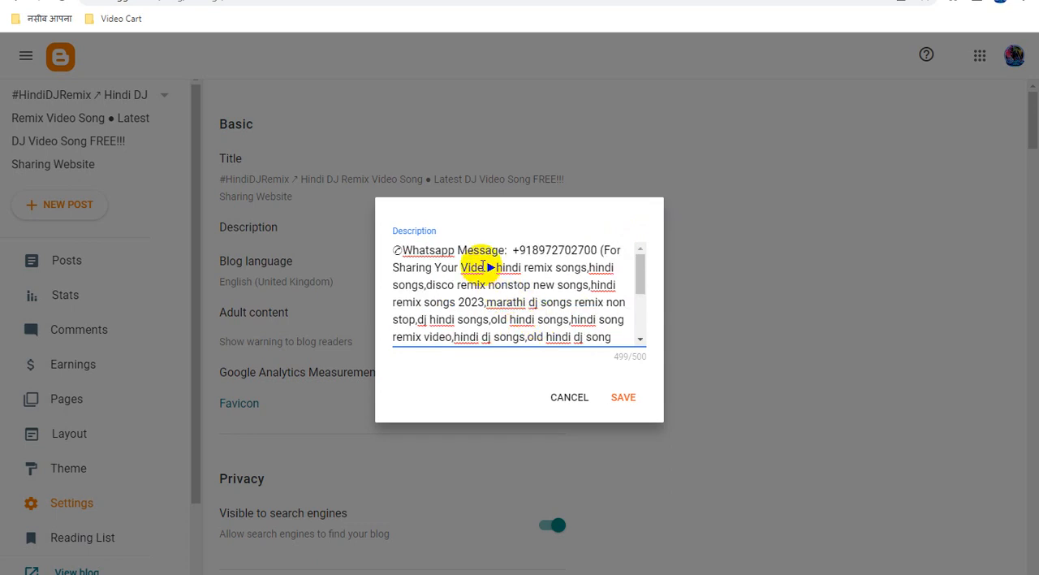
text(o)
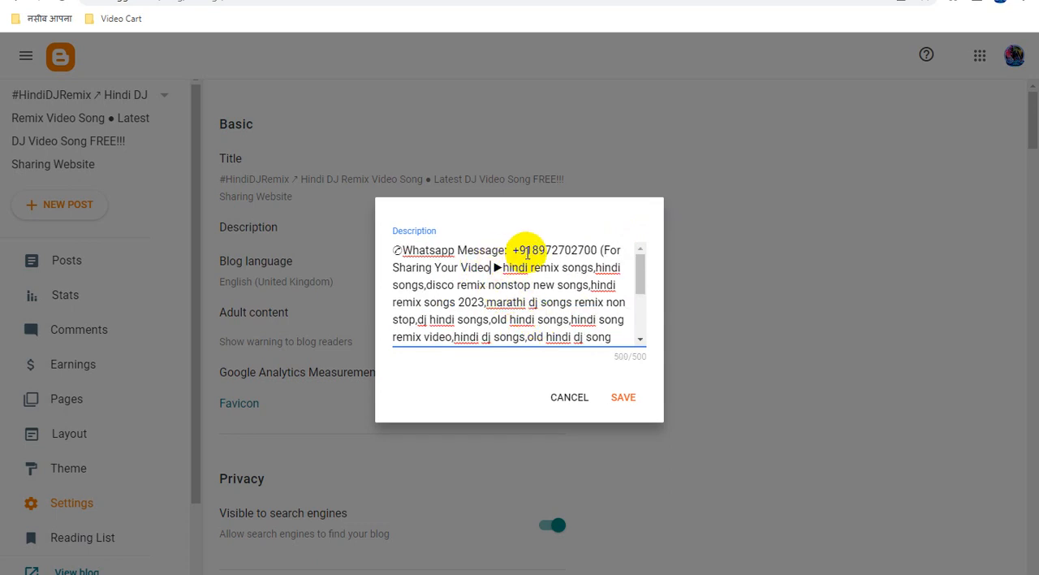
click(633, 399)
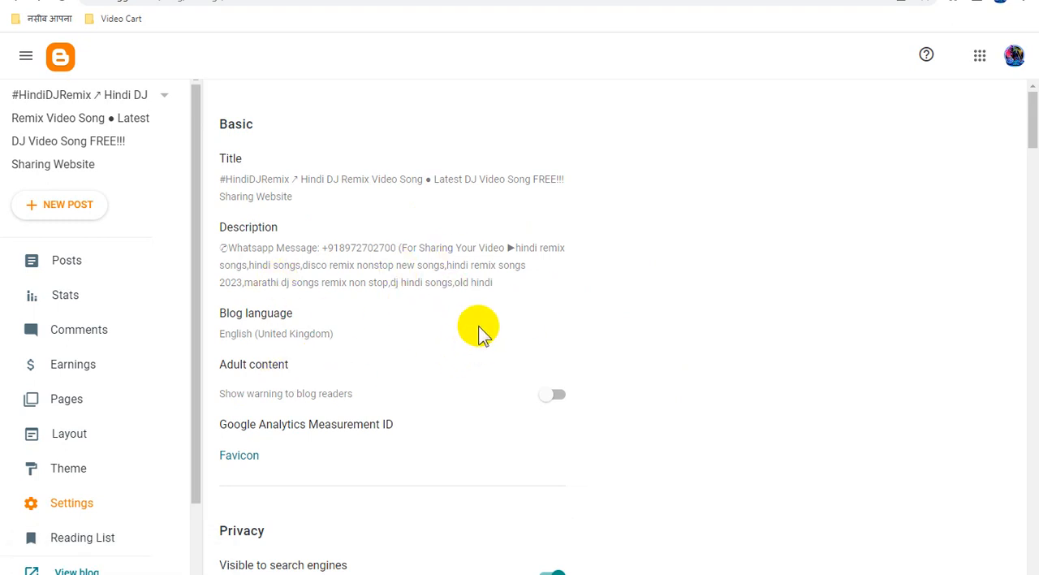
Open the blog's favicon setting
scroll(487, 369, down, 2)
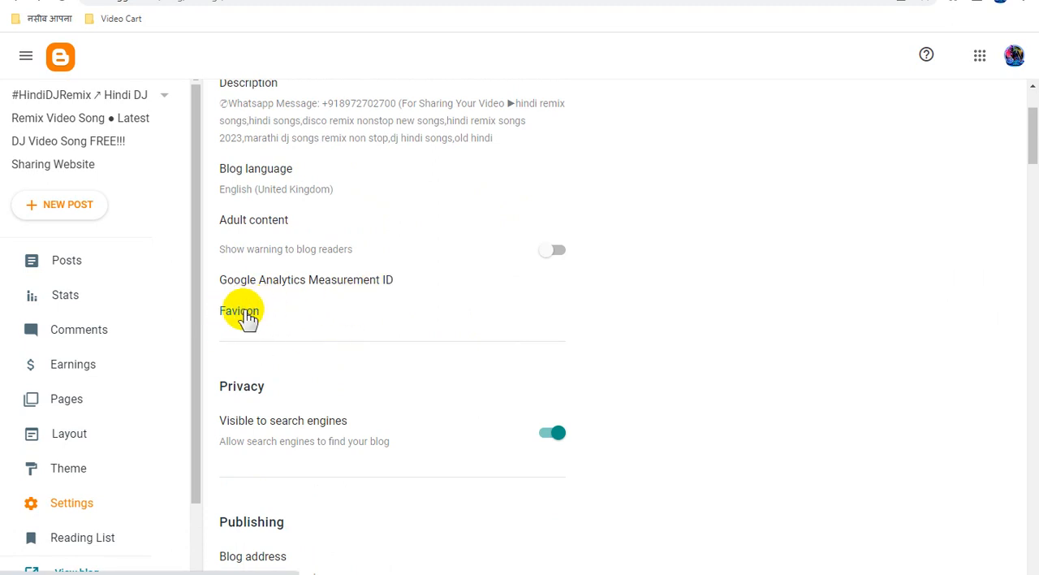
click(244, 313)
click(69, 268)
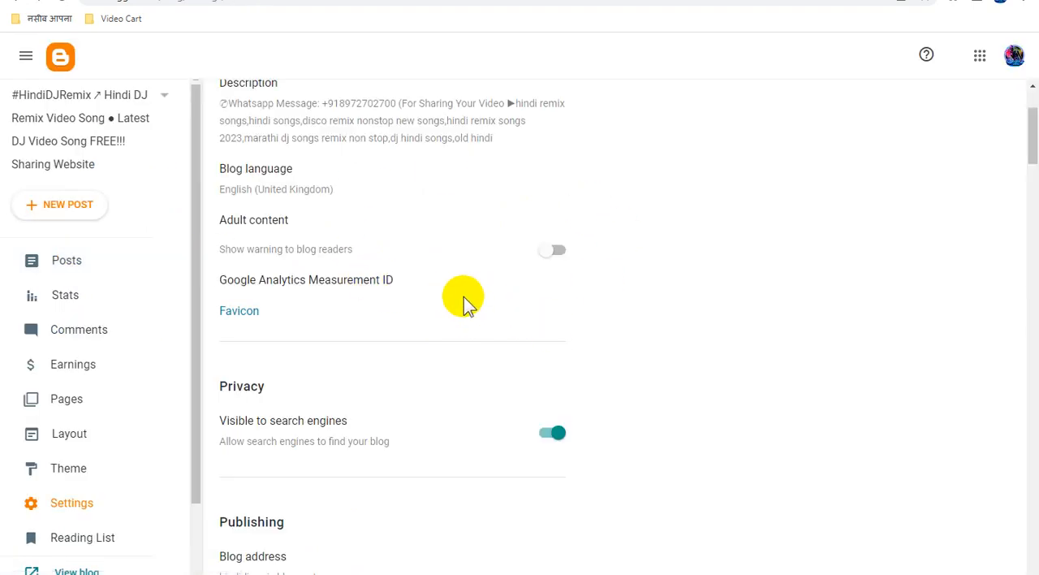
Paste the crawler rules and the hindidjremix.blogspot.com sitemap addresses into the custom robots.txt, ending with the sitemap update page, and save it
scroll(465, 302, down, 20)
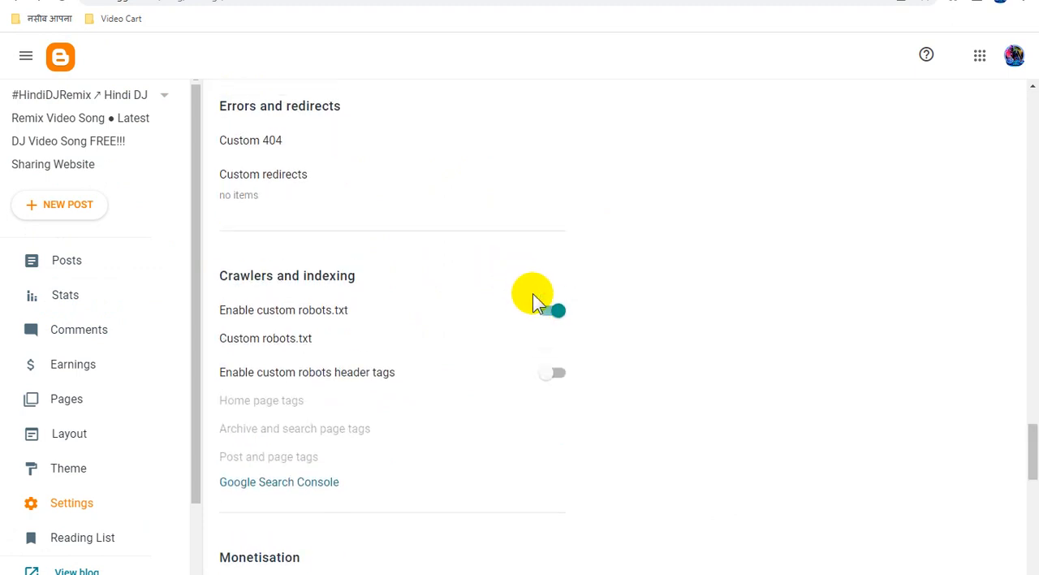
scroll(536, 302, up, 2)
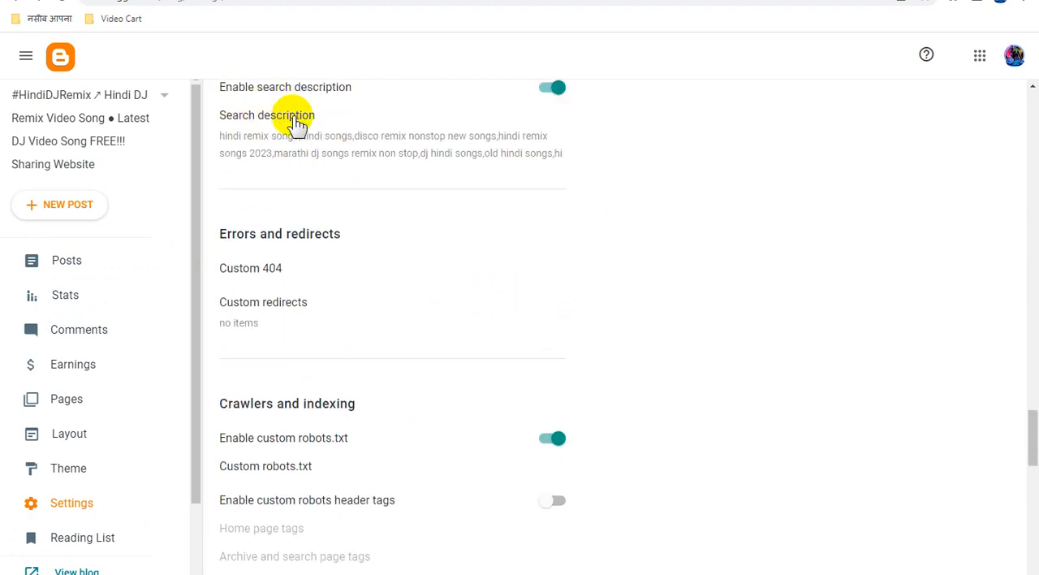
scroll(401, 318, down, 2)
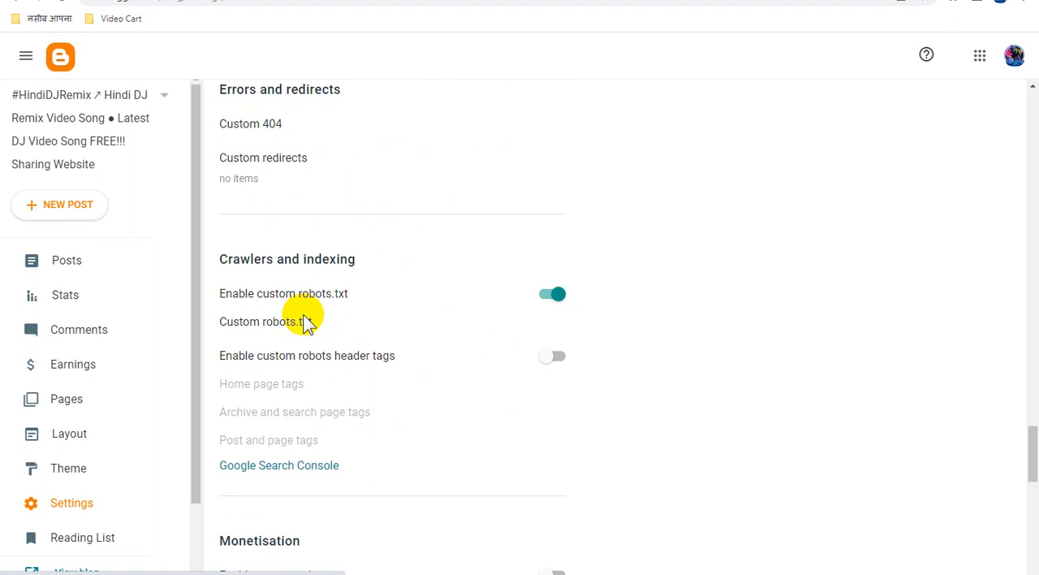
click(296, 322)
key(ctrl+v)
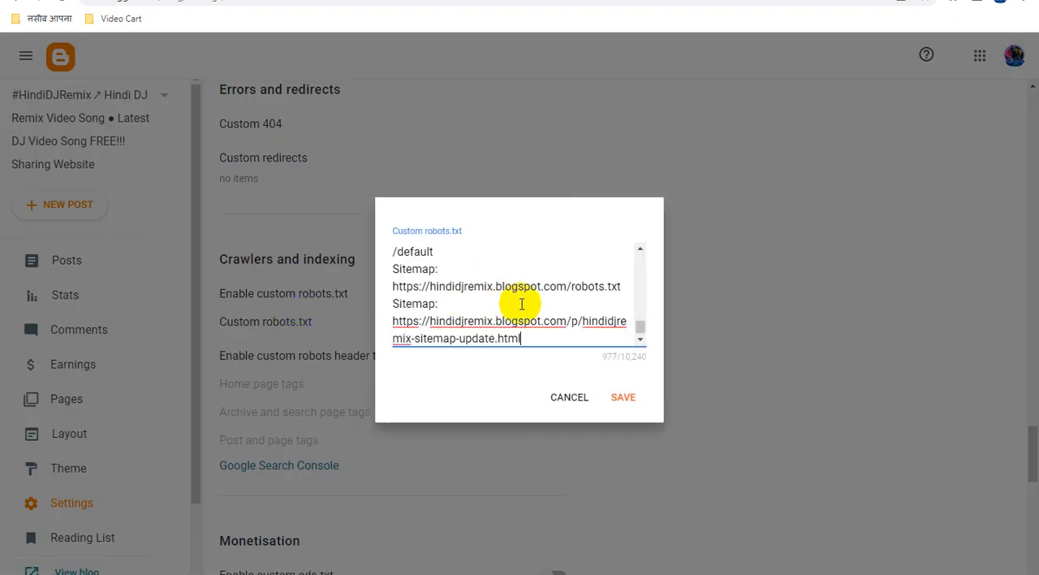
click(624, 398)
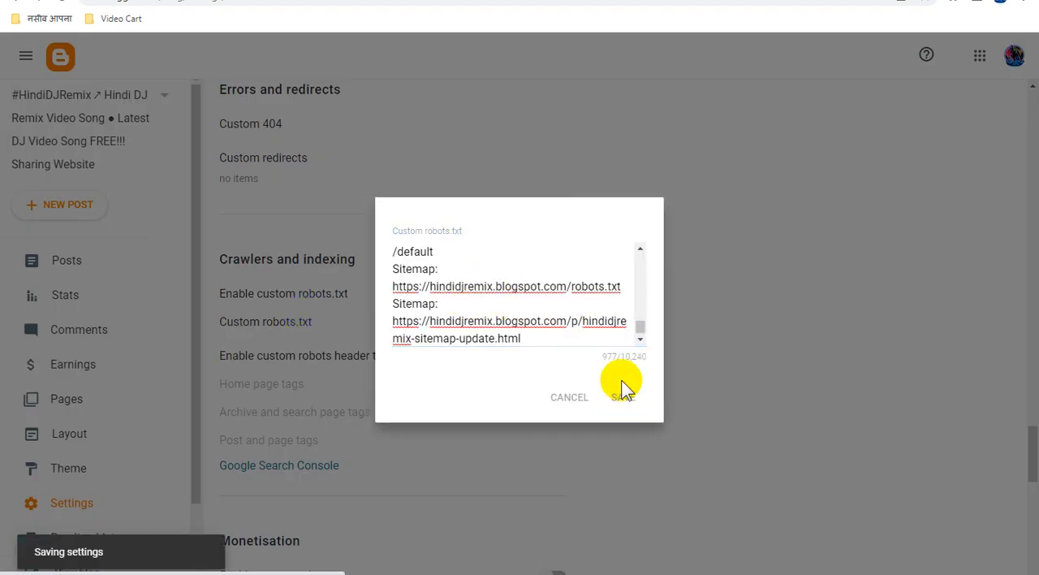
Enable custom robots header tags and save the home page tags with all and noodp switched on
scroll(558, 406, down, 2)
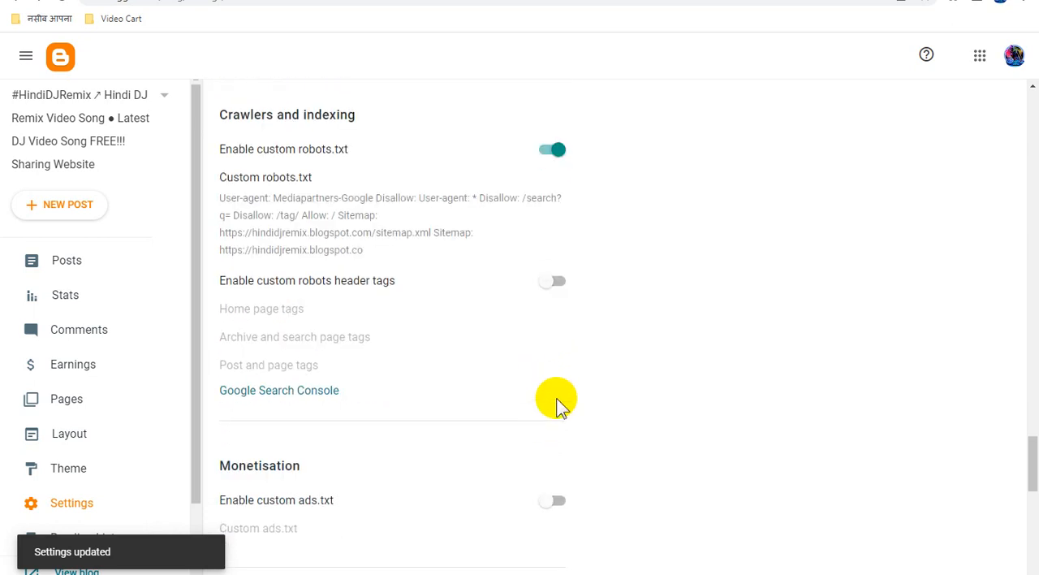
click(552, 284)
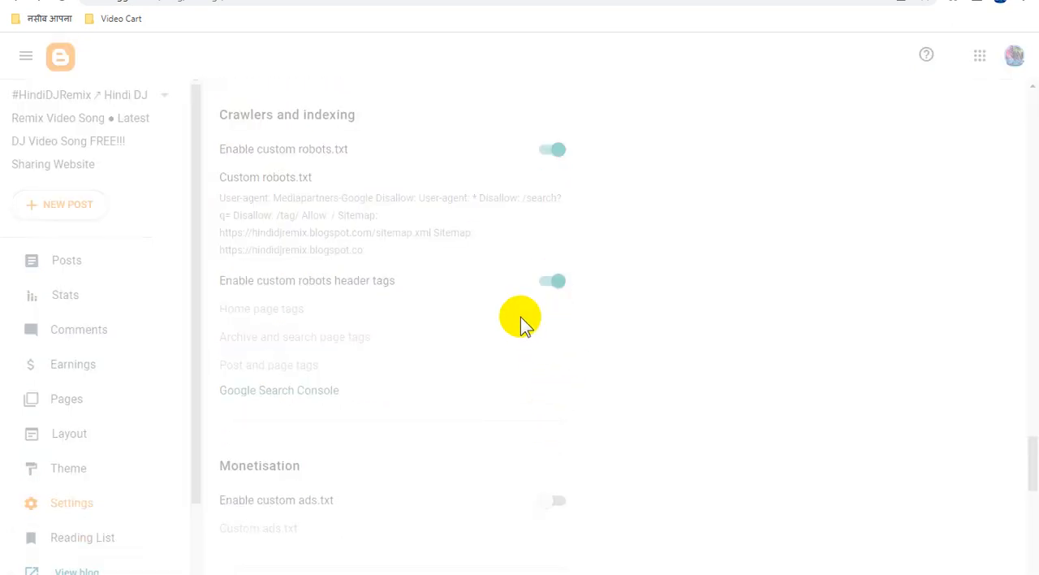
click(278, 315)
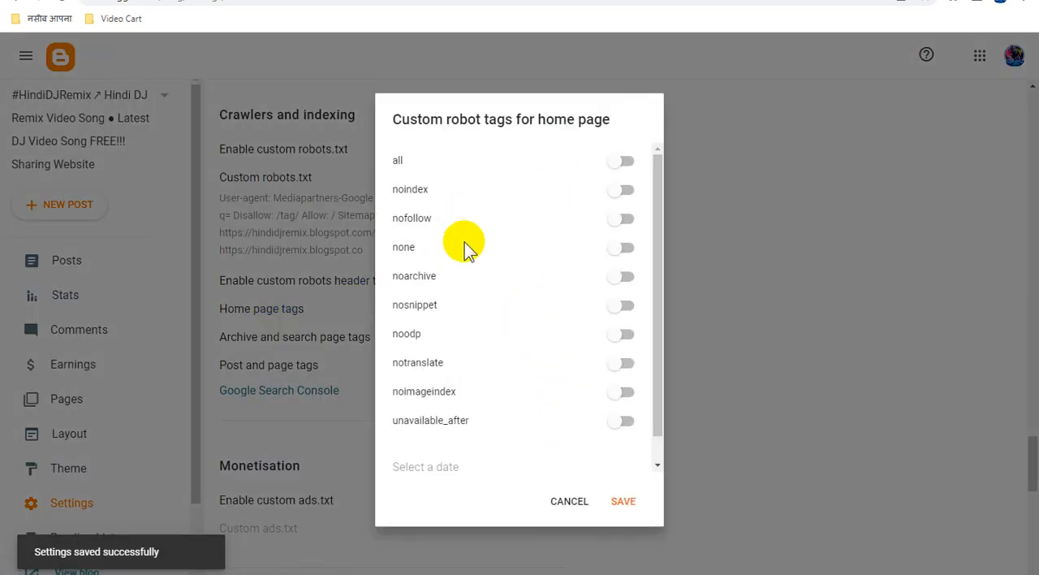
click(624, 162)
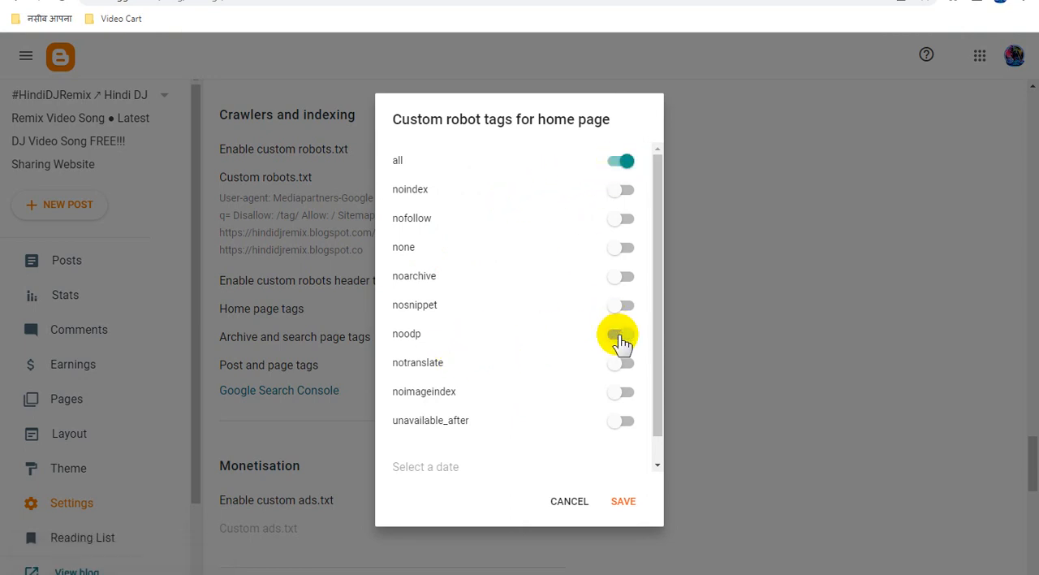
click(624, 503)
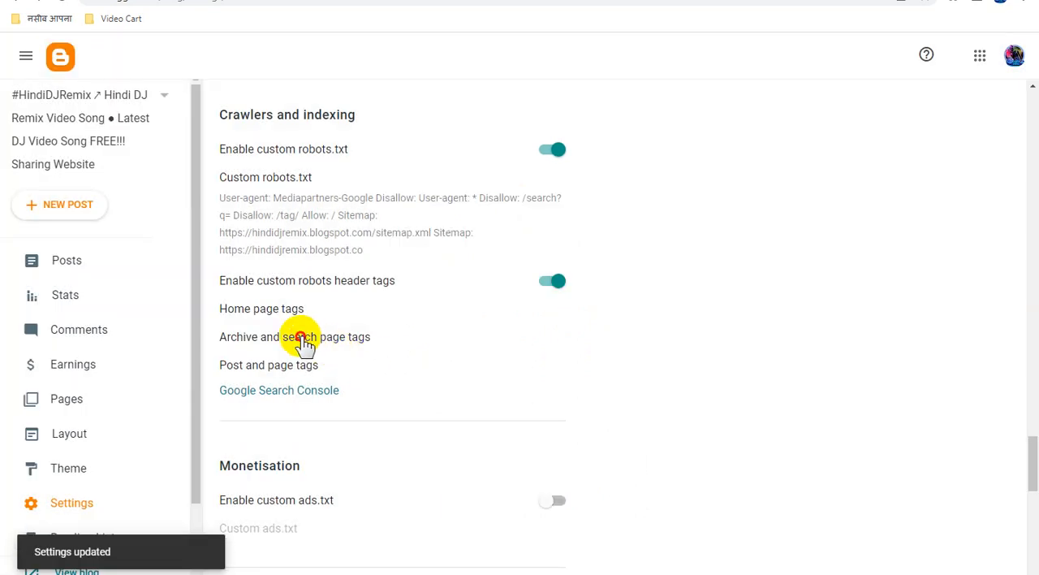
Save the archive and search page tags as noindex and noodp, and the post and page tags as all and noodp
click(303, 338)
click(650, 190)
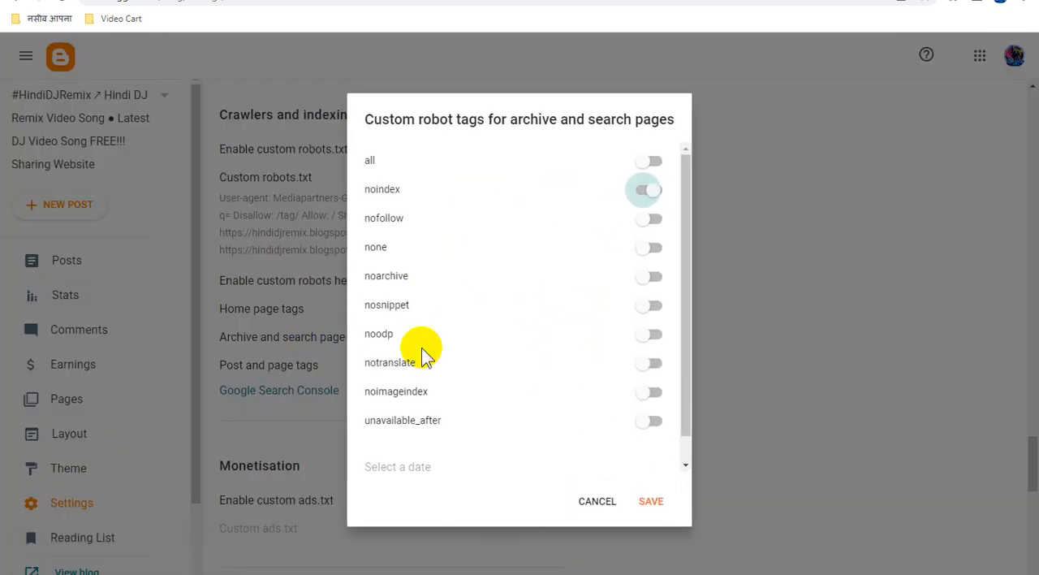
click(650, 334)
click(652, 501)
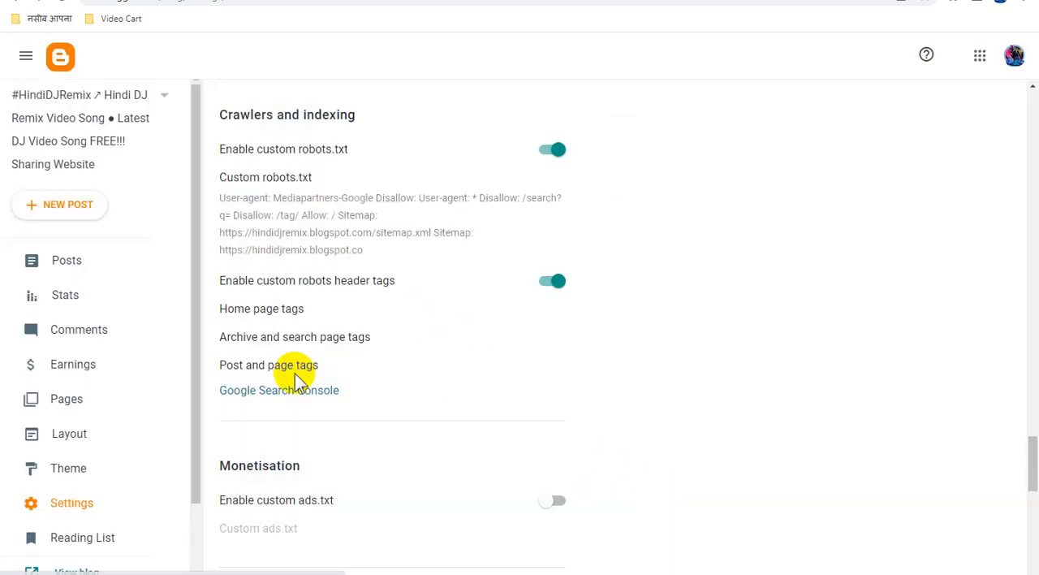
click(298, 367)
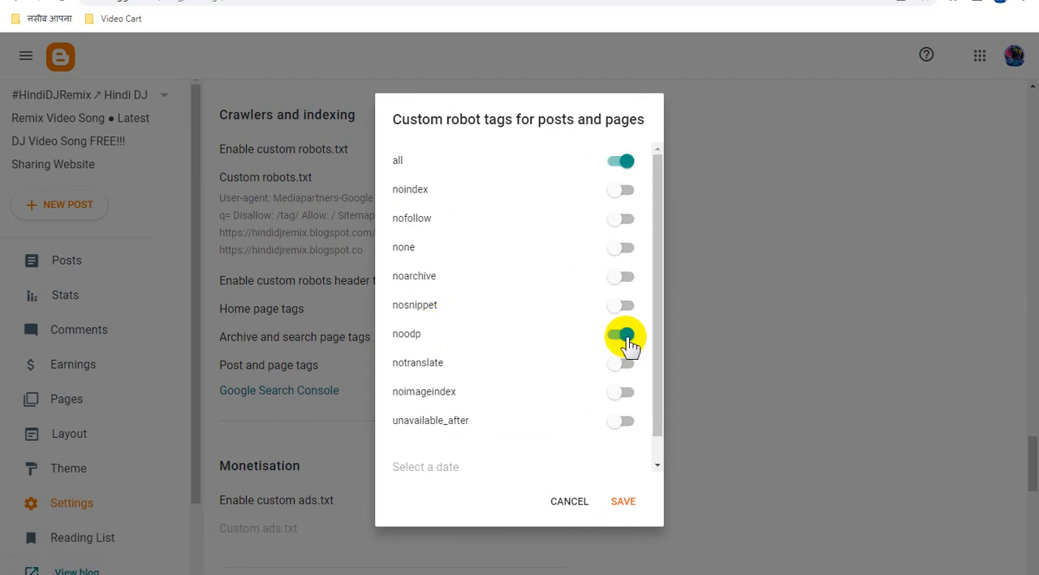
click(625, 505)
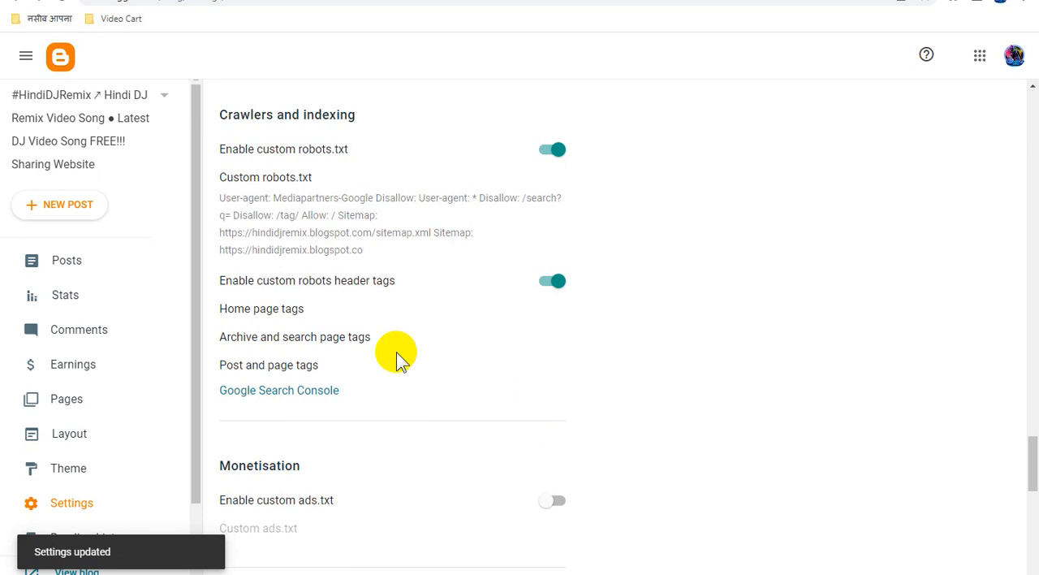
Open the #HindiDJRemix sitemap update page for editing and copy its title into the page's search description
click(72, 260)
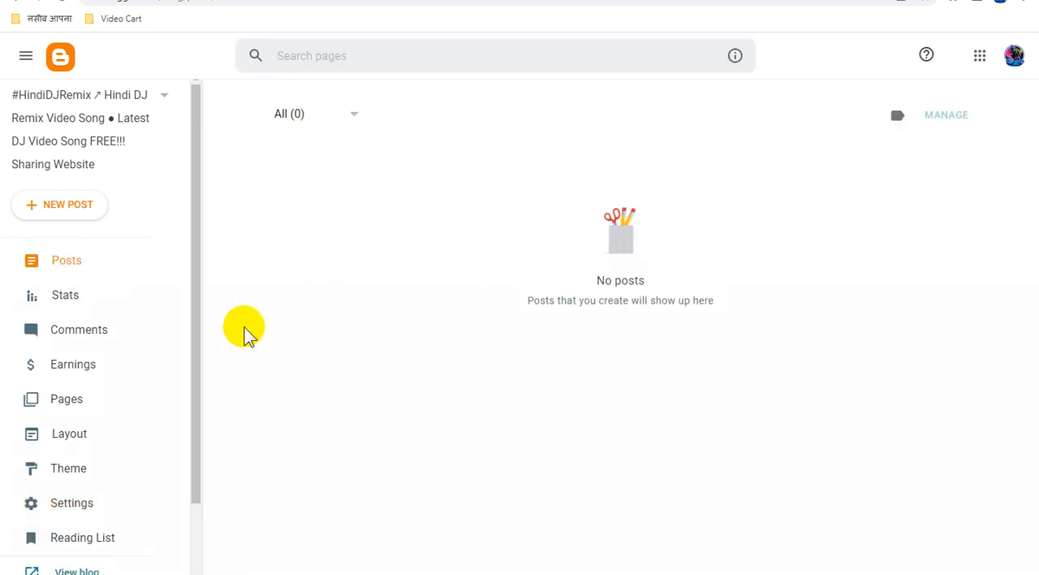
click(93, 405)
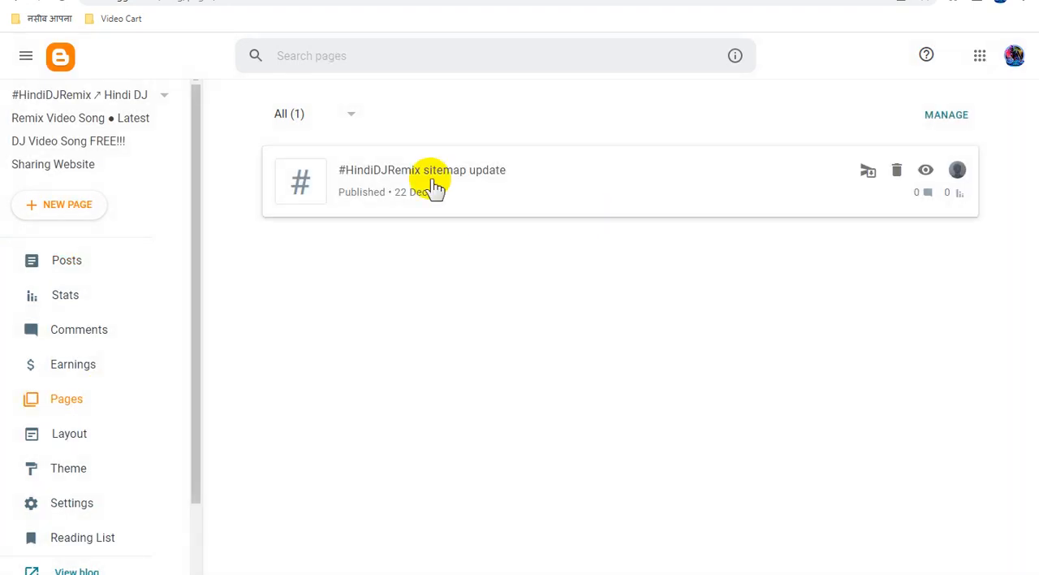
click(493, 171)
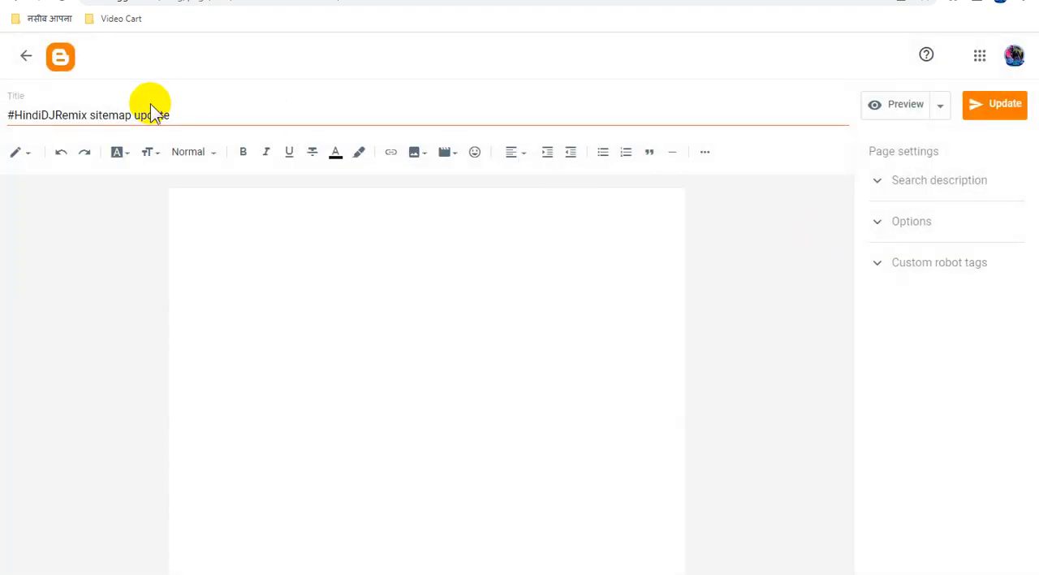
double_click(134, 116)
triple_click(134, 116)
right_click(135, 113)
click(188, 143)
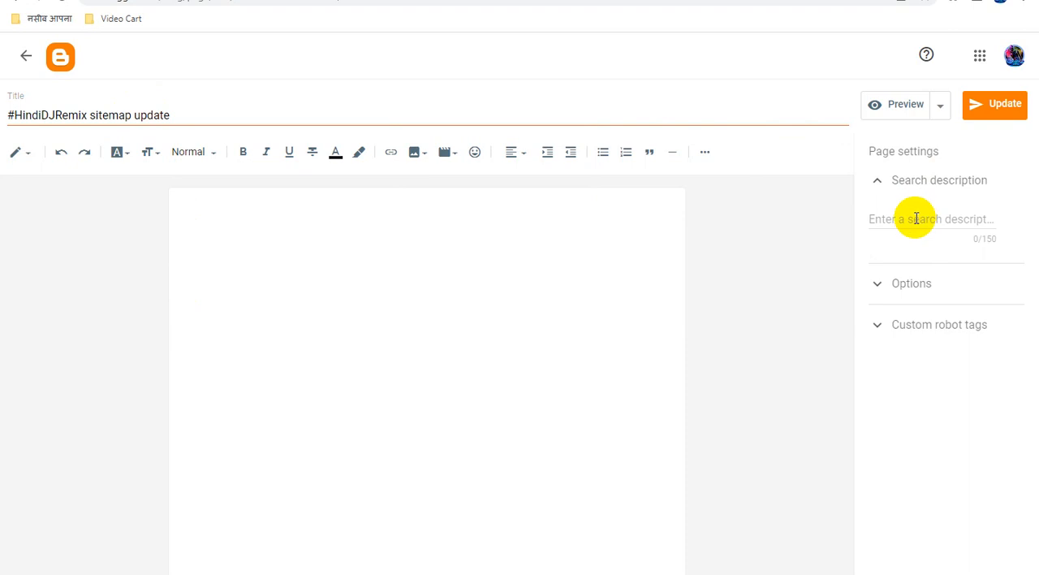
key(ctrl+v)
Set the sitemap page's custom robot tags to default, update the page and return to the pages list
click(922, 301)
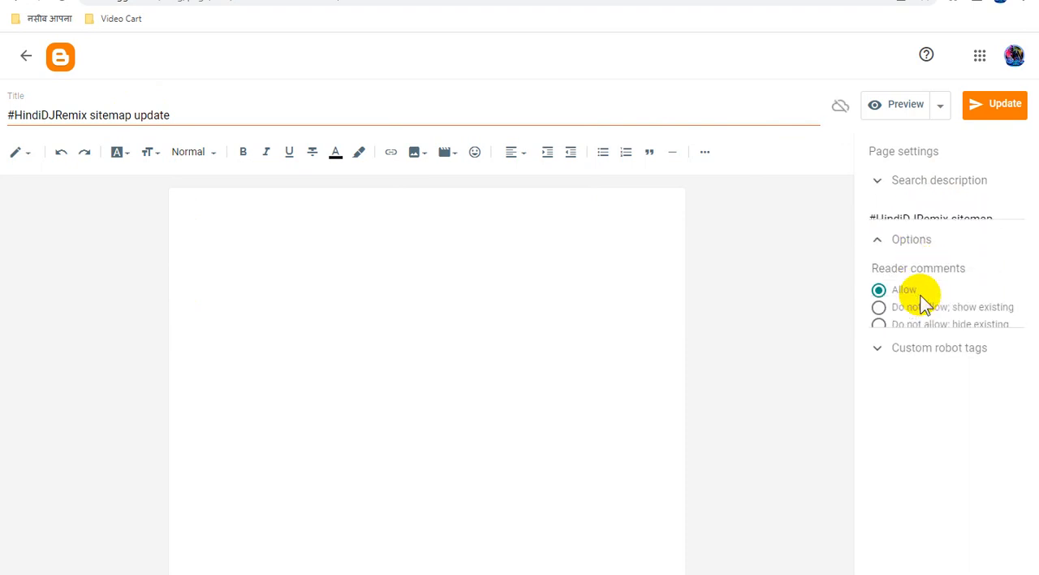
click(910, 313)
click(940, 350)
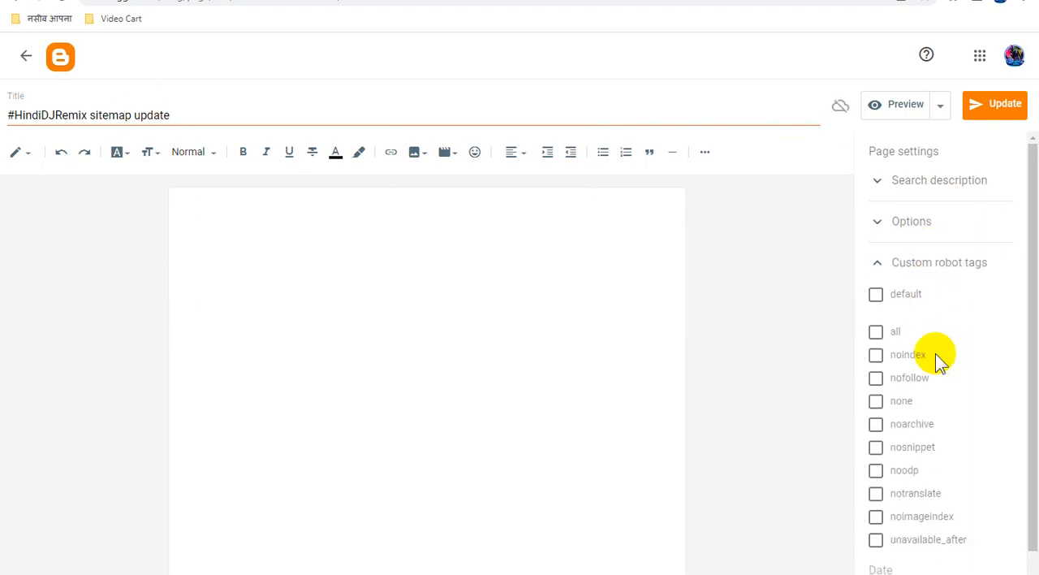
scroll(935, 357, down, 1)
click(877, 269)
click(994, 106)
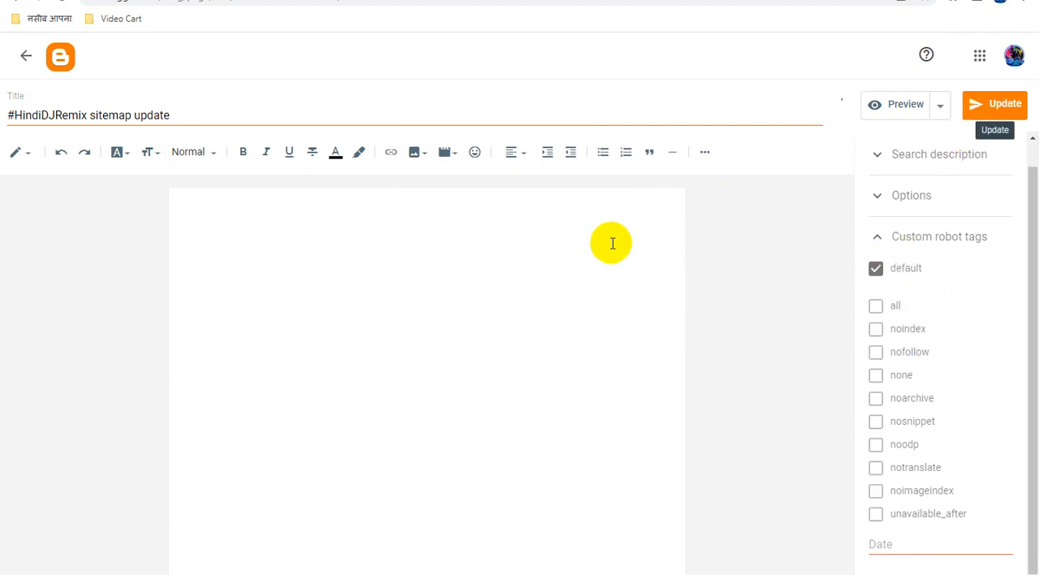
click(27, 62)
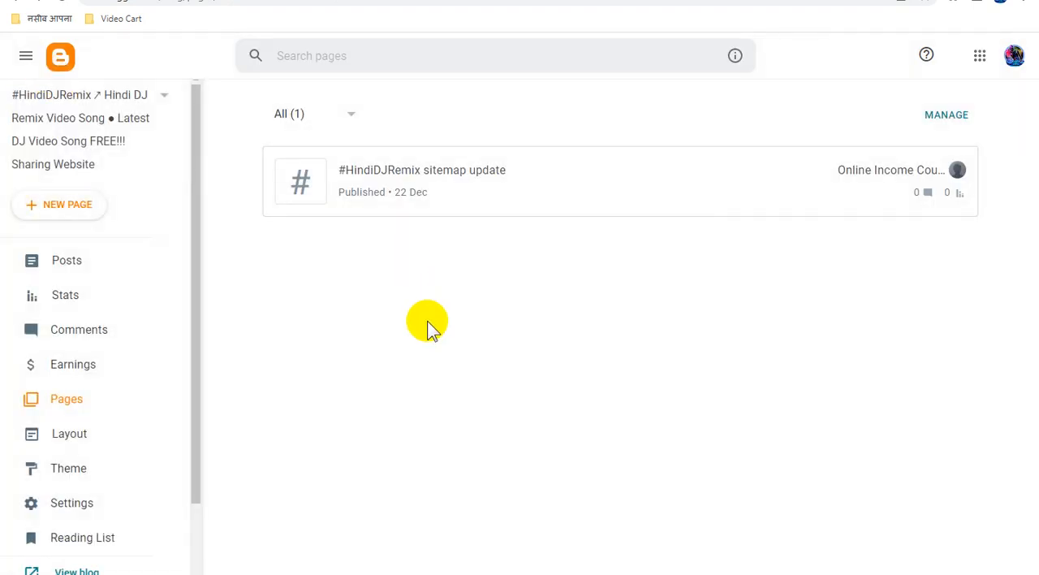
Open the live blog and check its header title, description and sidebar website links
click(142, 260)
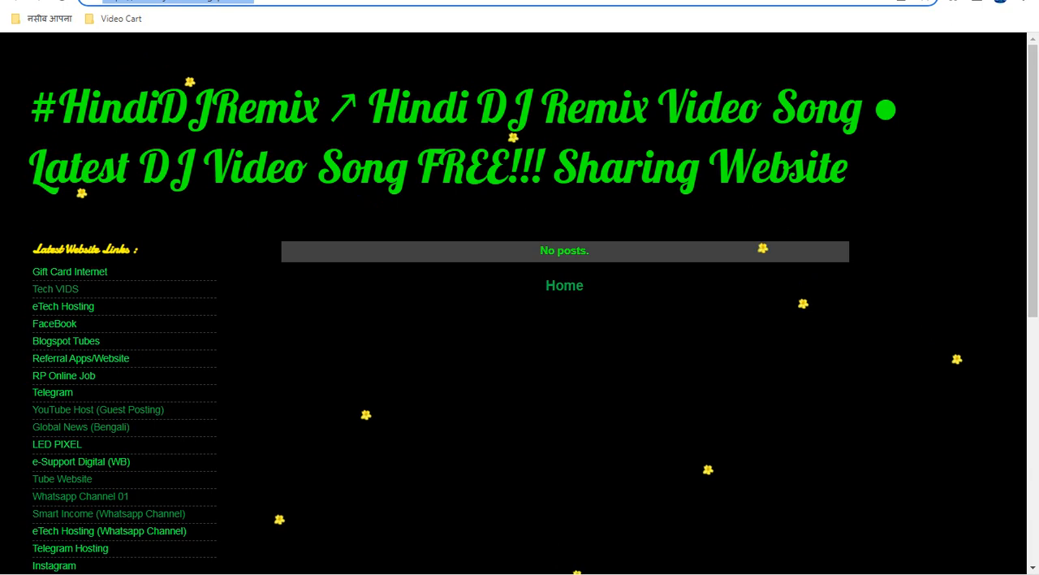
click(429, 182)
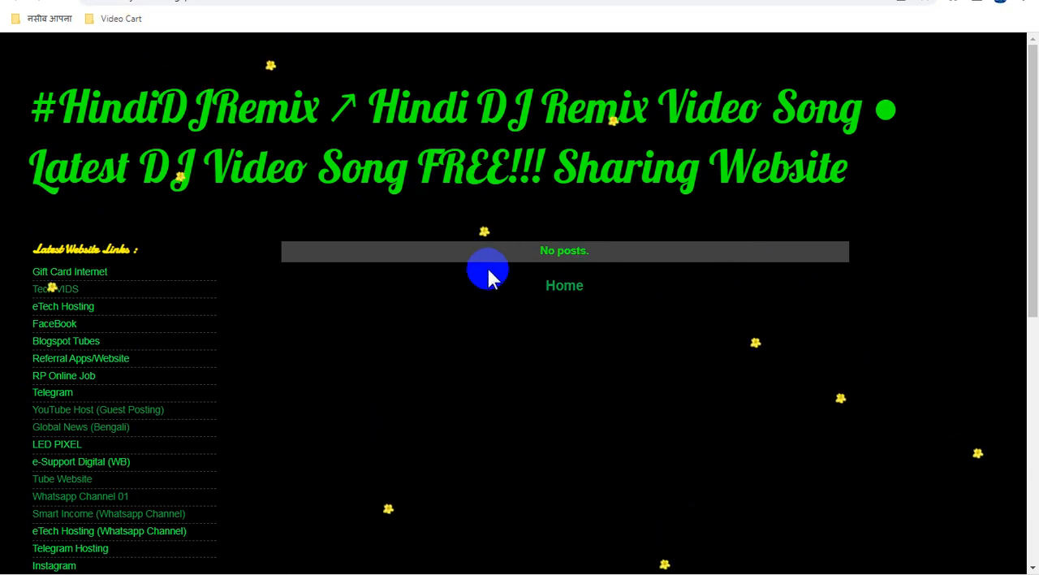
scroll(535, 342, down, 1)
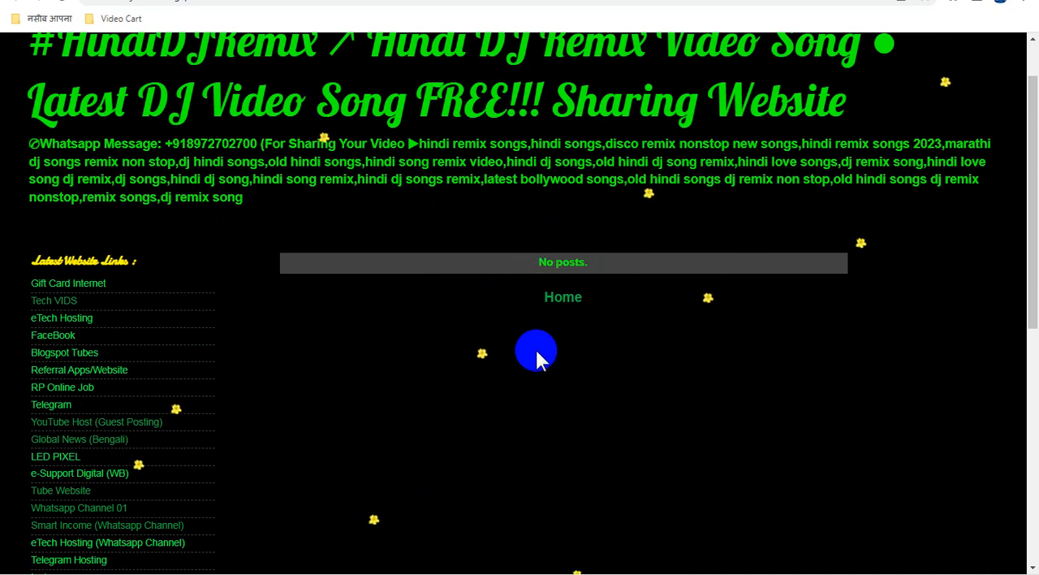
scroll(556, 361, up, 1)
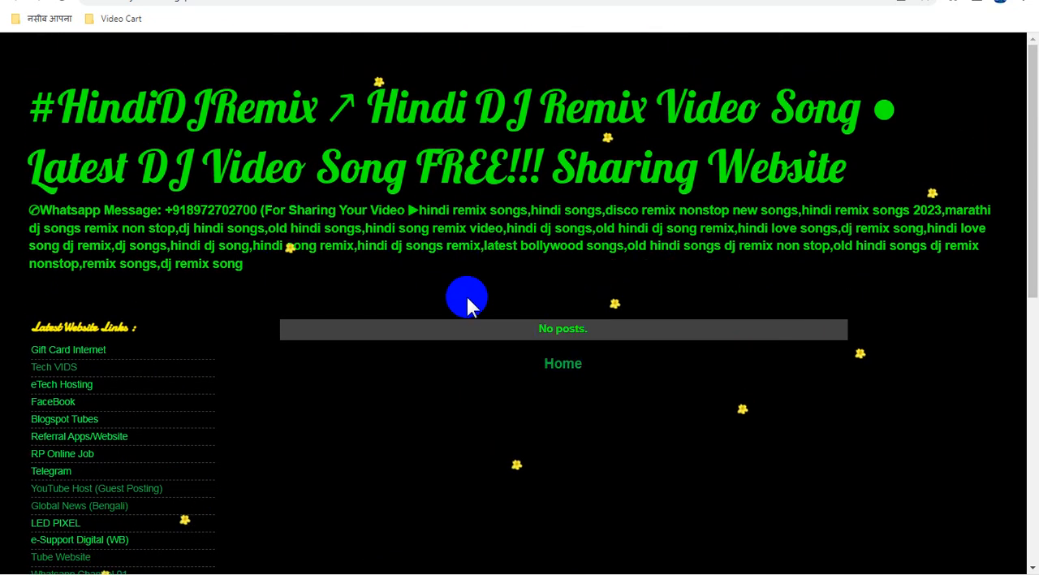
scroll(517, 337, down, 7)
scroll(516, 337, up, 3)
scroll(516, 337, up, 4)
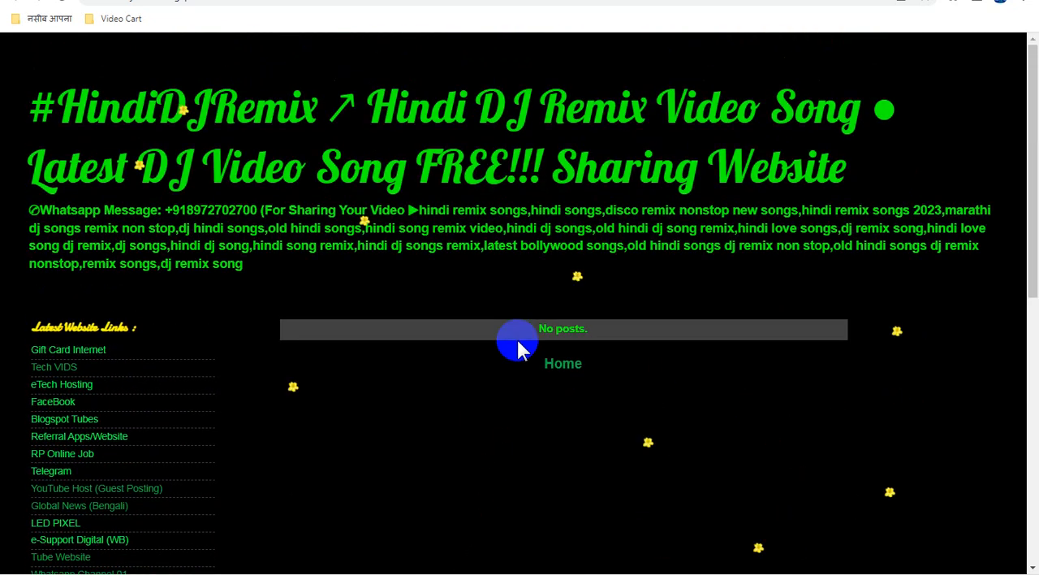